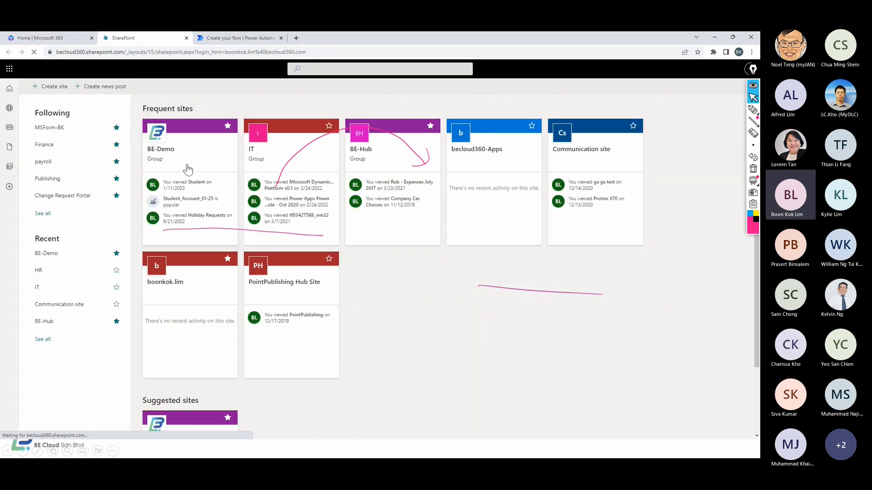
# Open the Travel requests list on the BE-Demo site and show its Power Automate flow templates
pyautogui.click(187, 169)
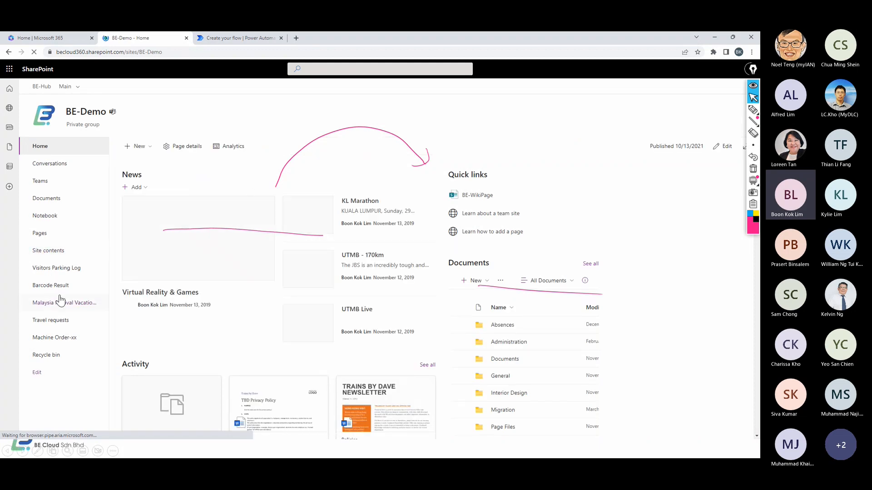
pyautogui.click(60, 323)
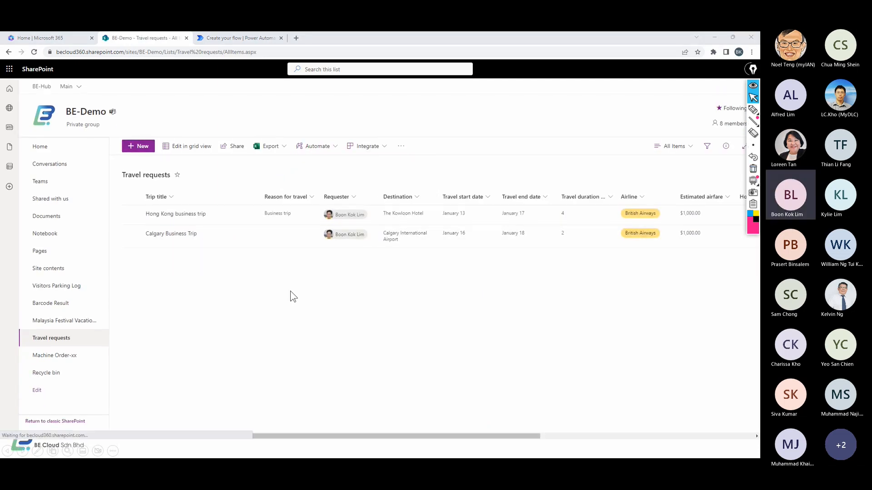
pyautogui.click(384, 146)
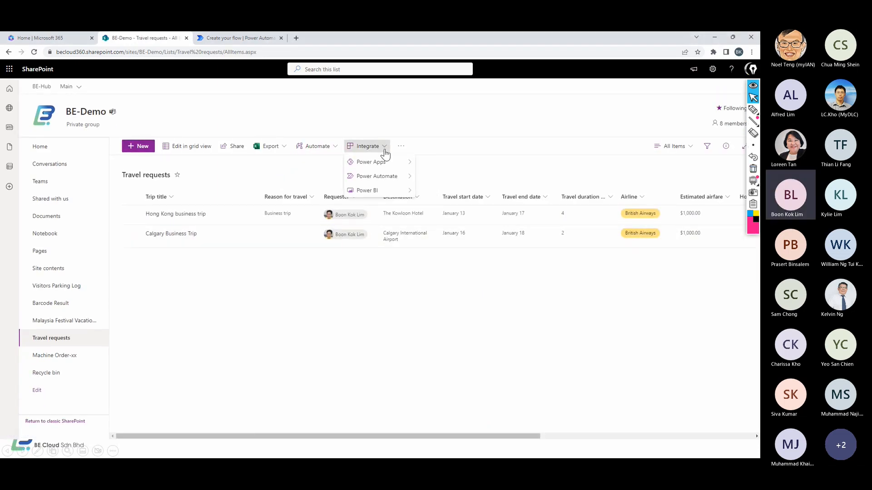
pyautogui.moveTo(403, 183)
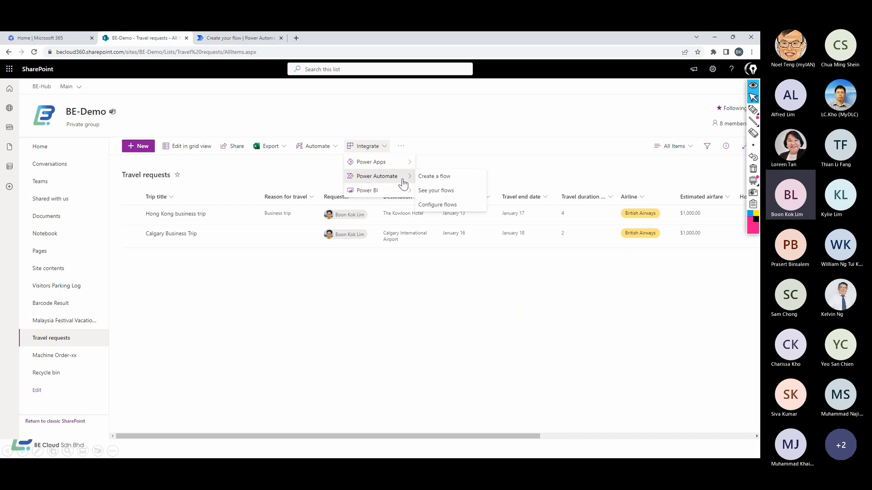
pyautogui.click(433, 180)
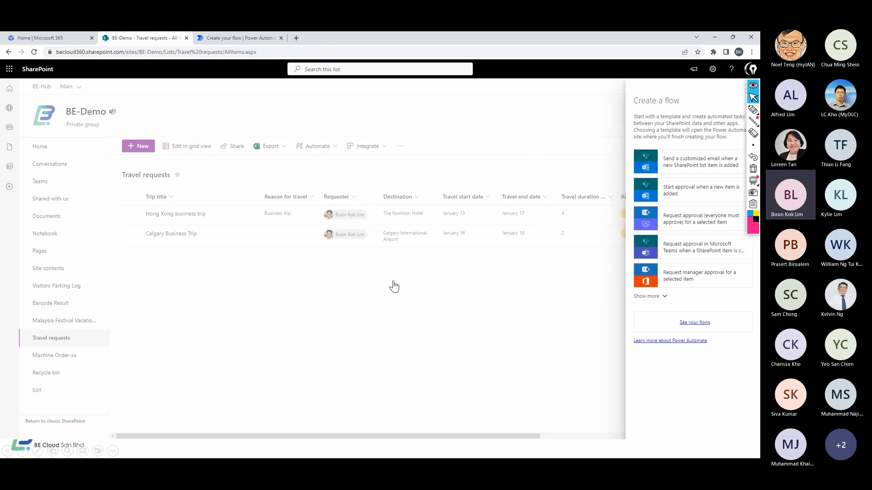
pyautogui.hotkey('alt', 'Tab')
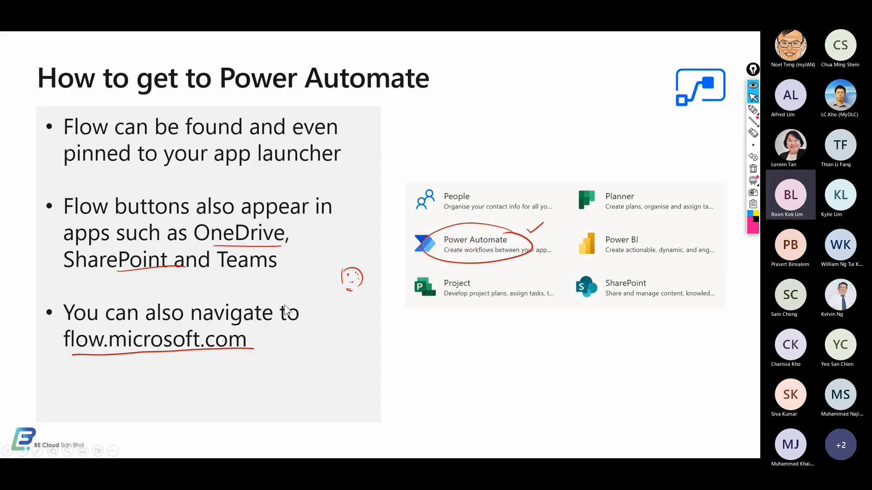
# Advance the slideshow to 'Using Power Automate templates', then return to the browser
pyautogui.click(285, 307)
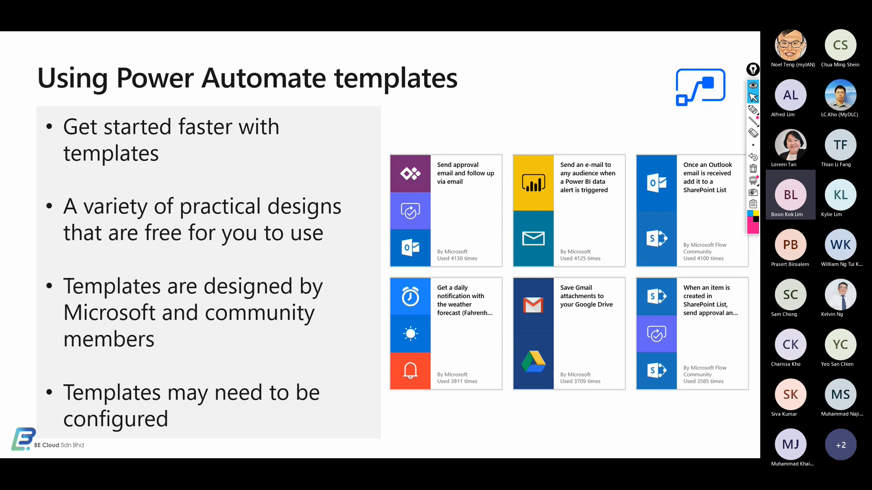
pyautogui.hotkey('alt', 'Tab')
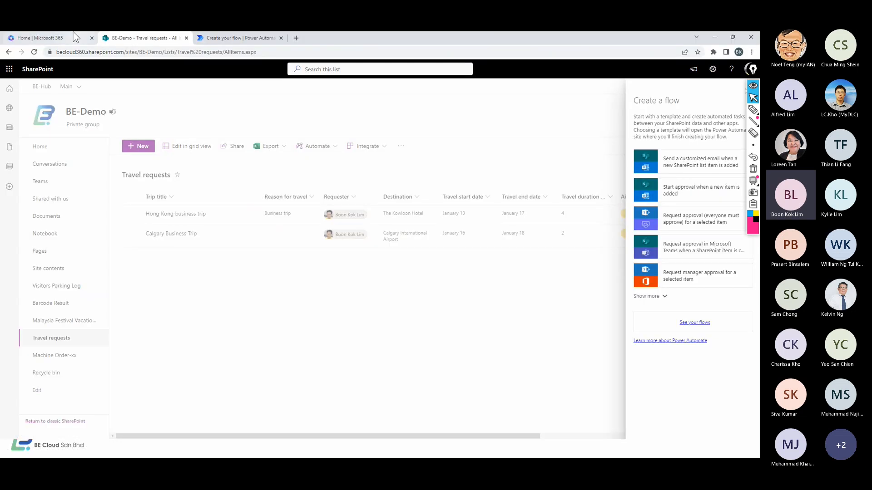
# Open the Power Automate template gallery showing All templates
pyautogui.click(222, 39)
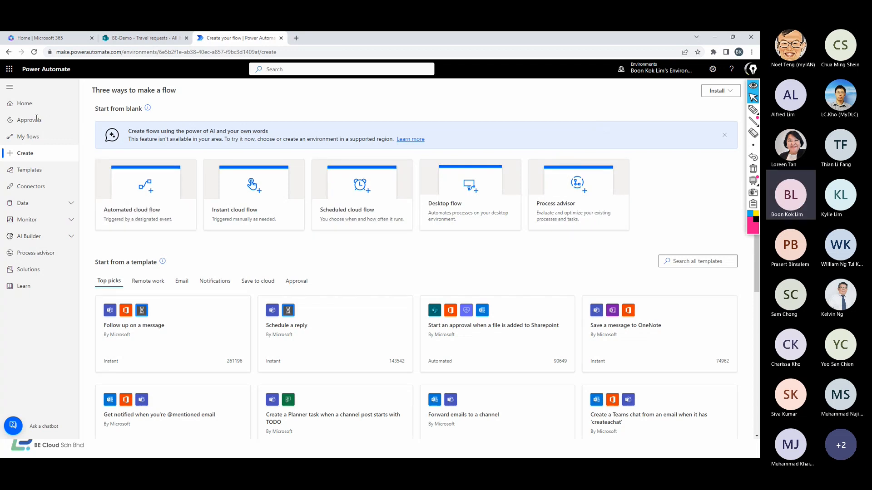
pyautogui.click(28, 170)
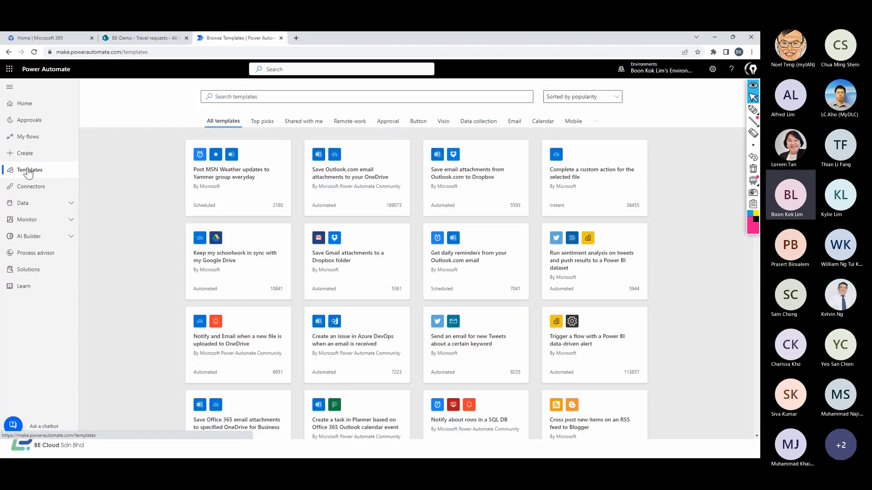
pyautogui.click(23, 105)
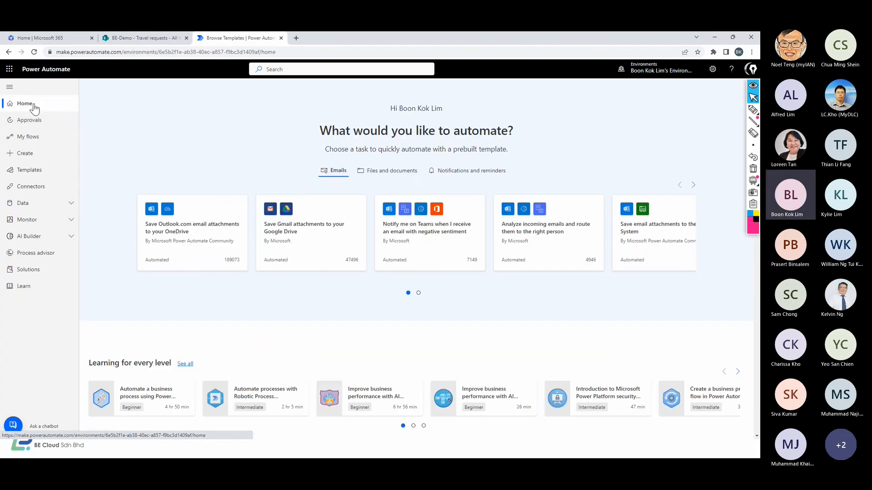
pyautogui.click(28, 170)
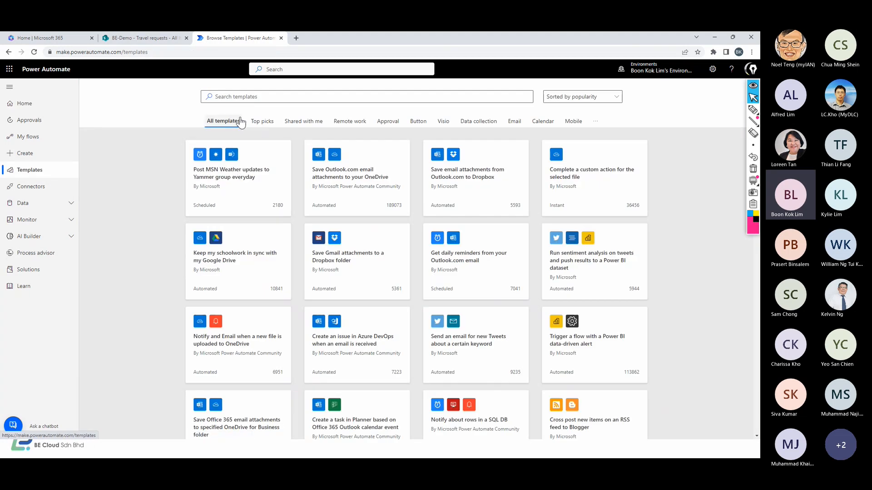
pyautogui.click(265, 122)
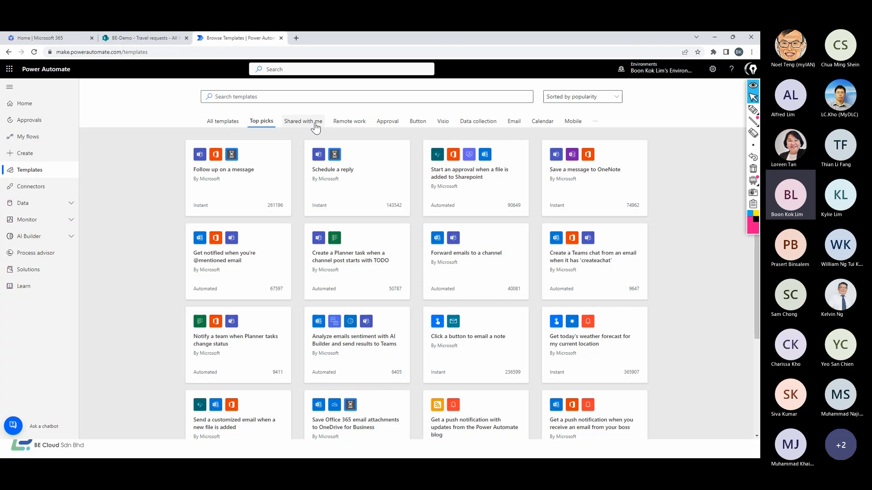
pyautogui.click(222, 122)
# Search the template gallery for 'email'
pyautogui.click(228, 96)
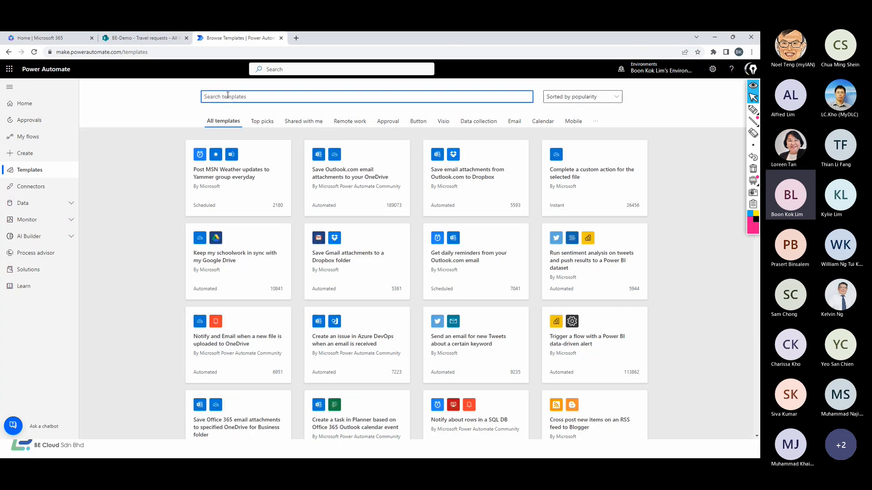
pyautogui.write('email')
pyautogui.press('Return')
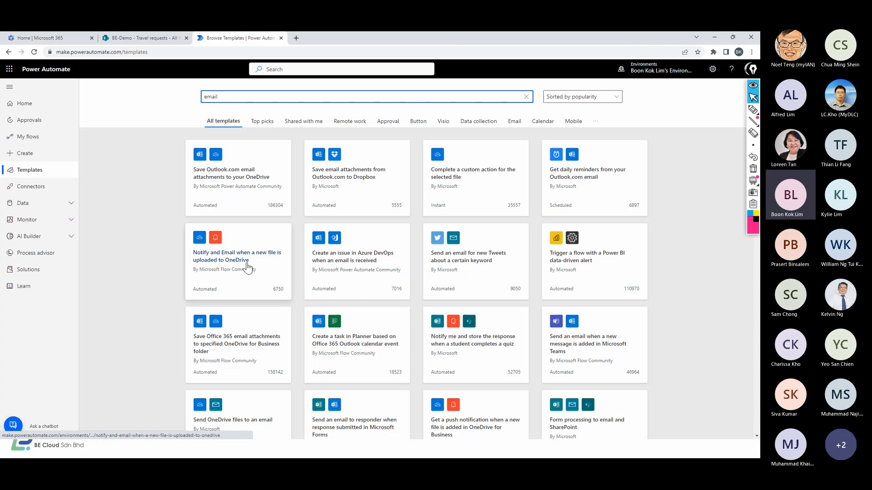
# Create a flow from the 'Save Office 365 email attachments to specified OneDrive for Business folder' template
pyautogui.click(235, 347)
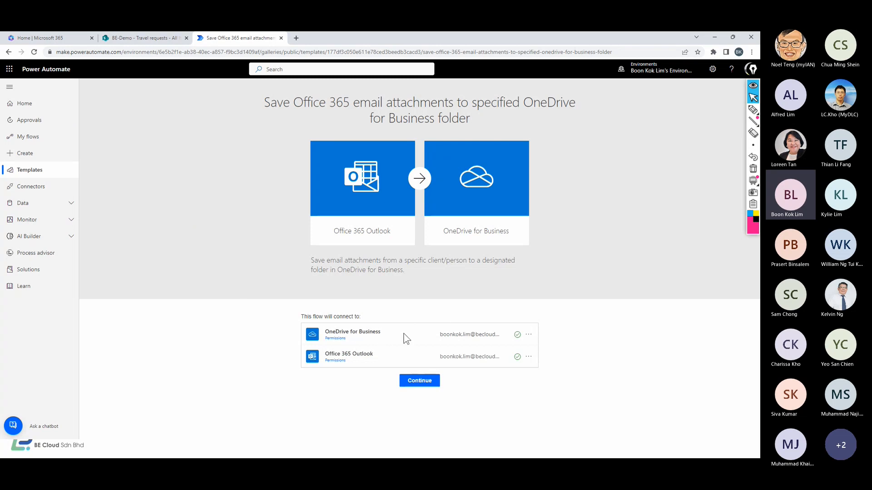
pyautogui.click(425, 383)
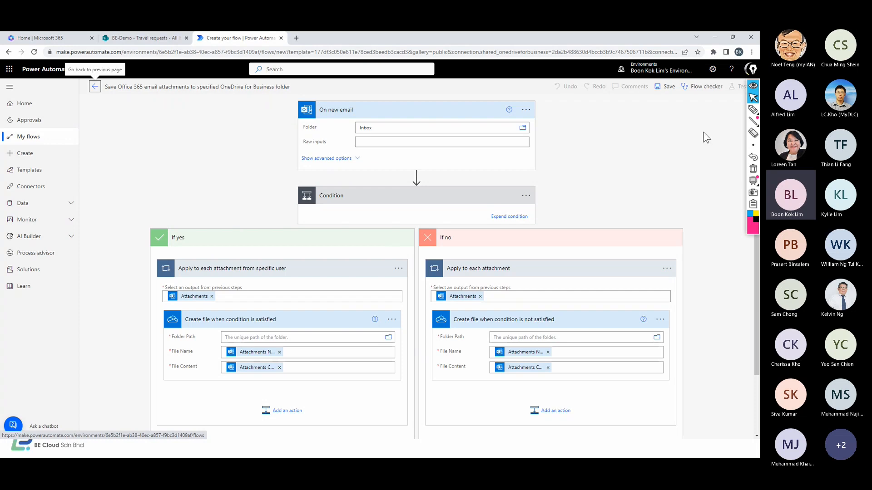
pyautogui.click(753, 110)
pyautogui.moveTo(550, 103); pyautogui.dragTo(545, 161)
pyautogui.moveTo(560, 128)
pyautogui.mouseDown()
pyautogui.moveTo(573, 134)
pyautogui.moveTo(591, 122)
pyautogui.mouseUp()
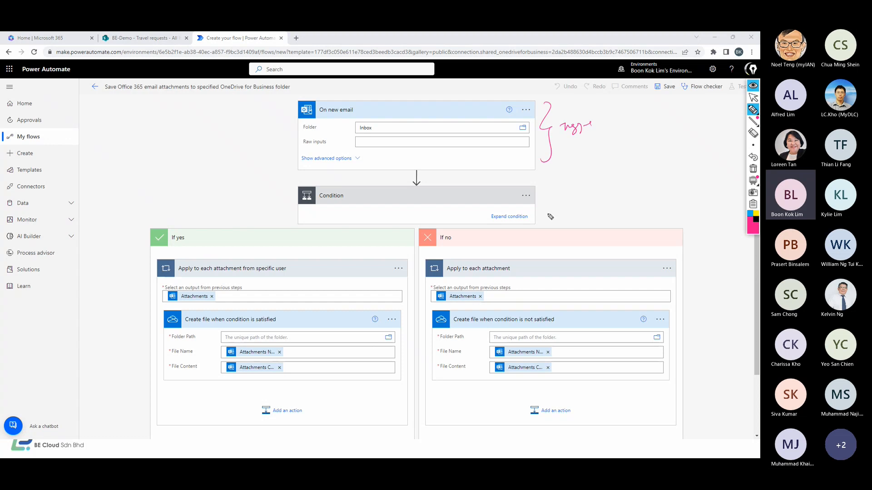
pyautogui.moveTo(679, 188)
pyautogui.mouseDown()
pyautogui.moveTo(696, 318)
pyautogui.moveTo(658, 411)
pyautogui.mouseUp()
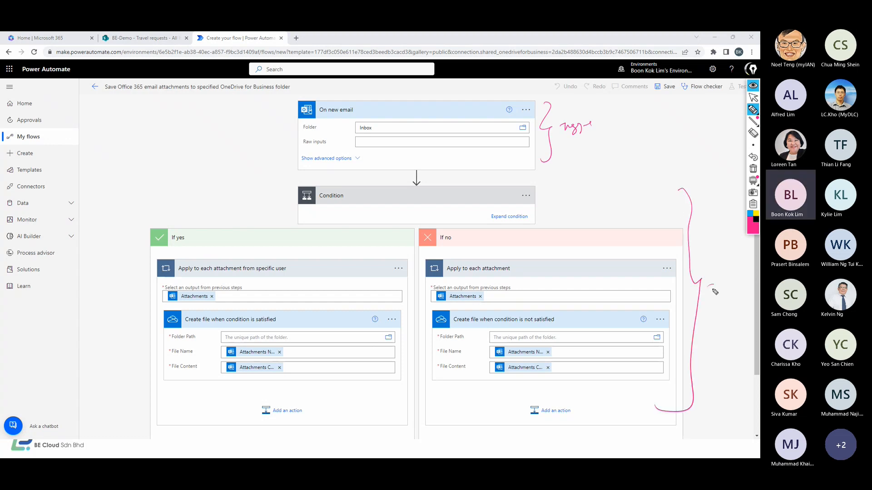
pyautogui.moveTo(705, 299); pyautogui.dragTo(734, 296)
pyautogui.click(752, 110)
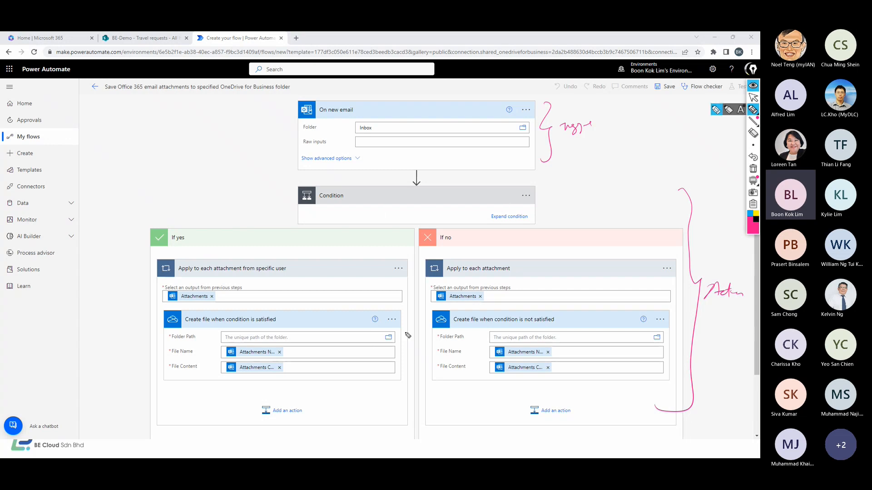
pyautogui.click(753, 98)
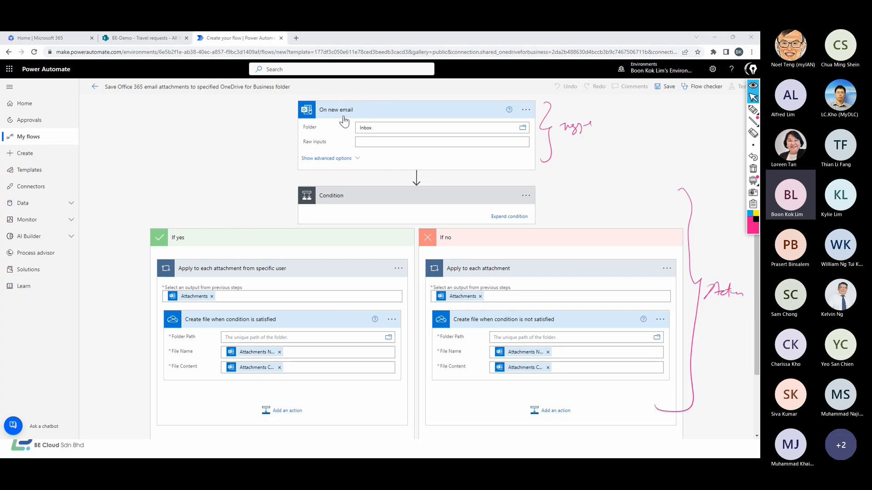
pyautogui.click(393, 200)
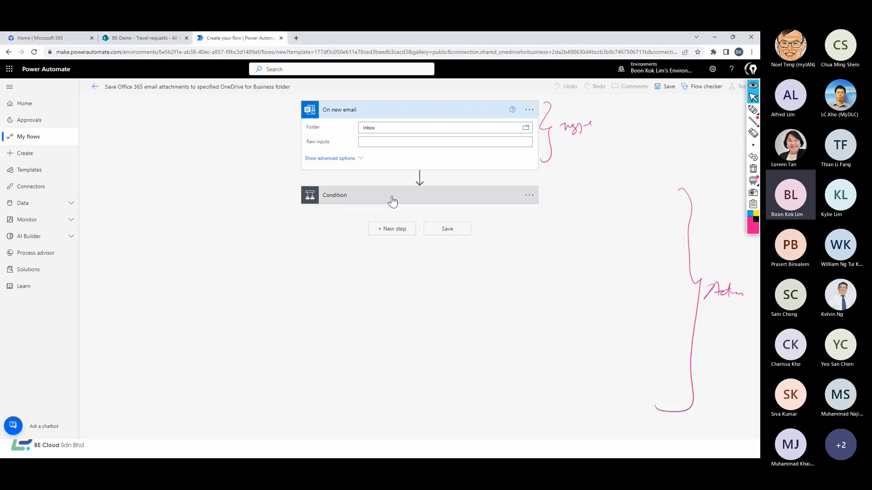
pyautogui.click(393, 201)
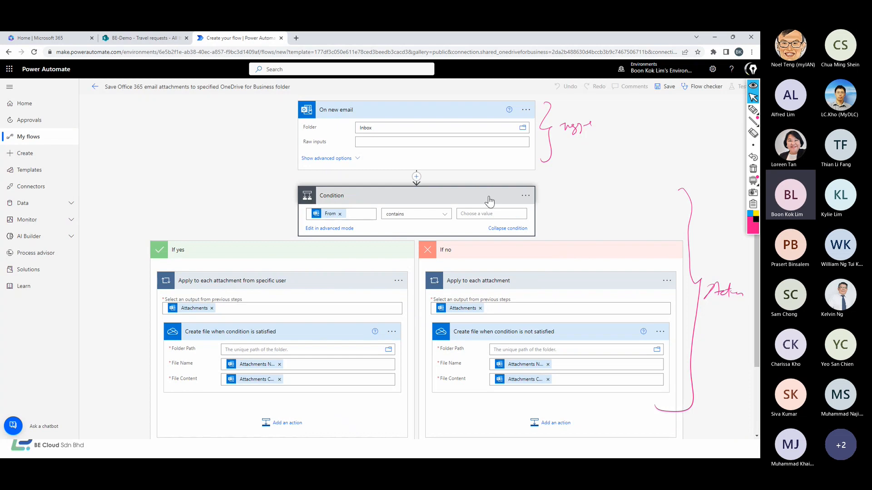
# Make the condition check for the sender's Outlook address and pick the If yes OneDrive folder under Root
pyautogui.click(467, 214)
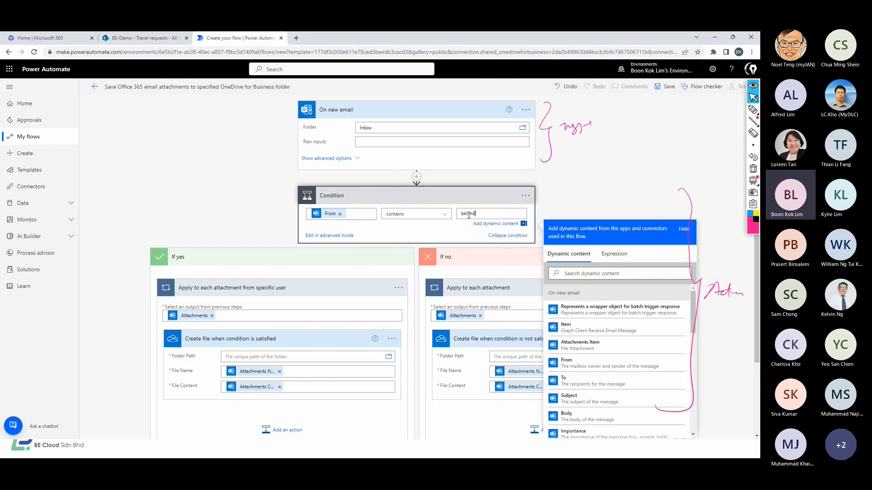
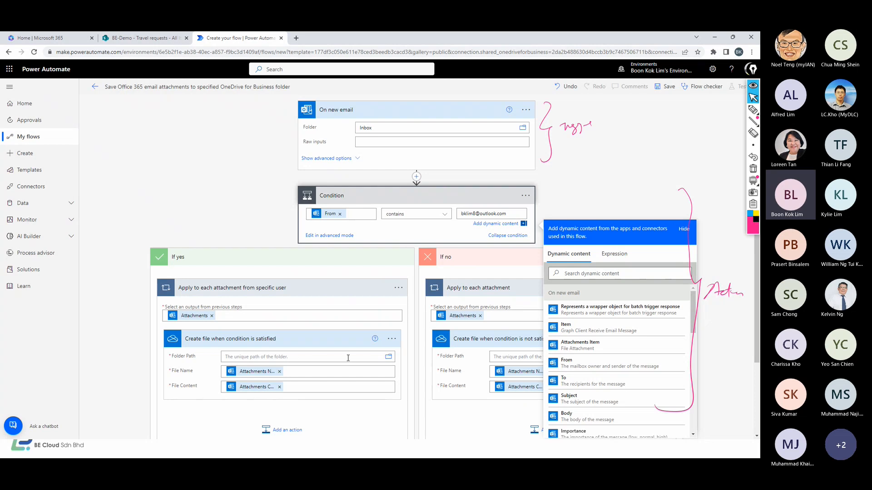
pyautogui.click(390, 359)
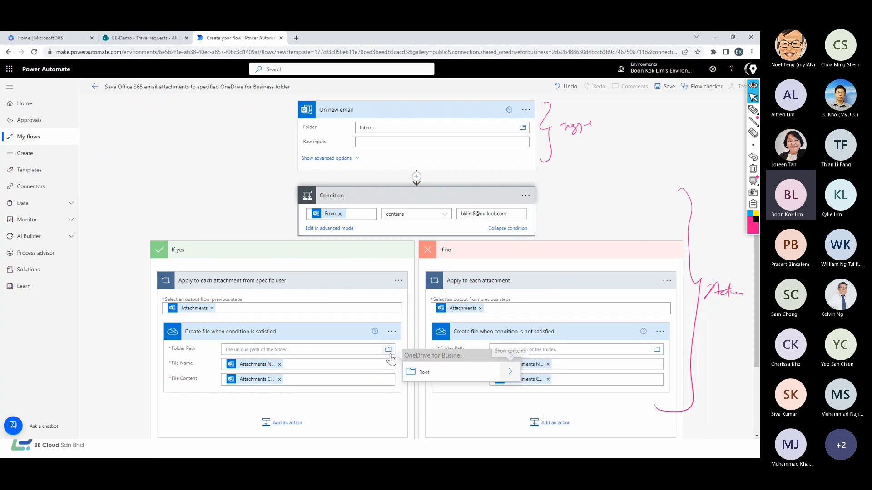
pyautogui.click(507, 373)
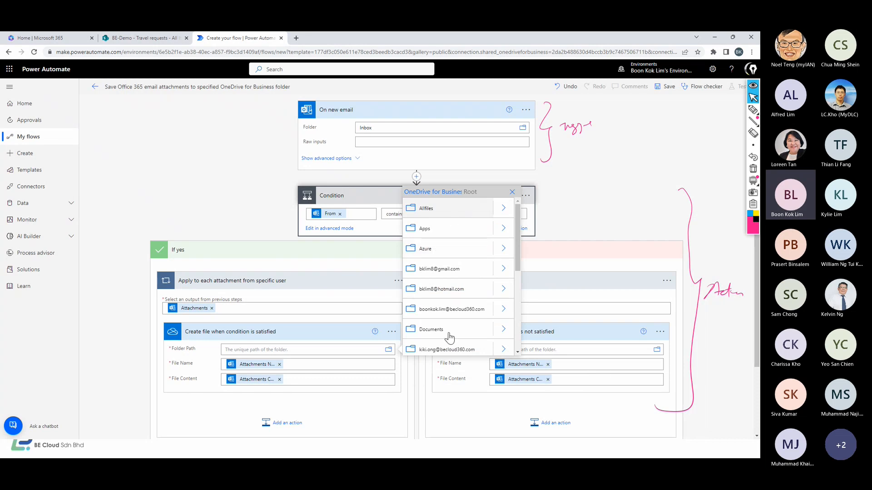
pyautogui.click(435, 290)
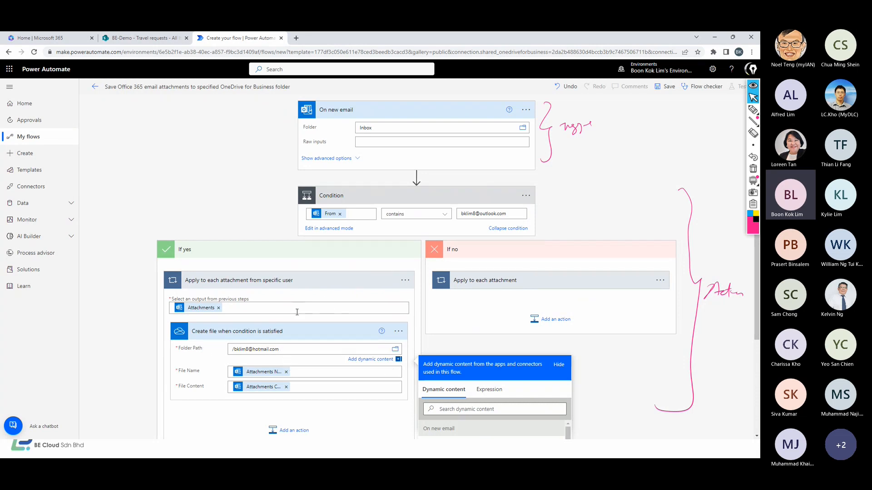
# Save the flow, then review and close the Flow checker errors
pyautogui.click(669, 87)
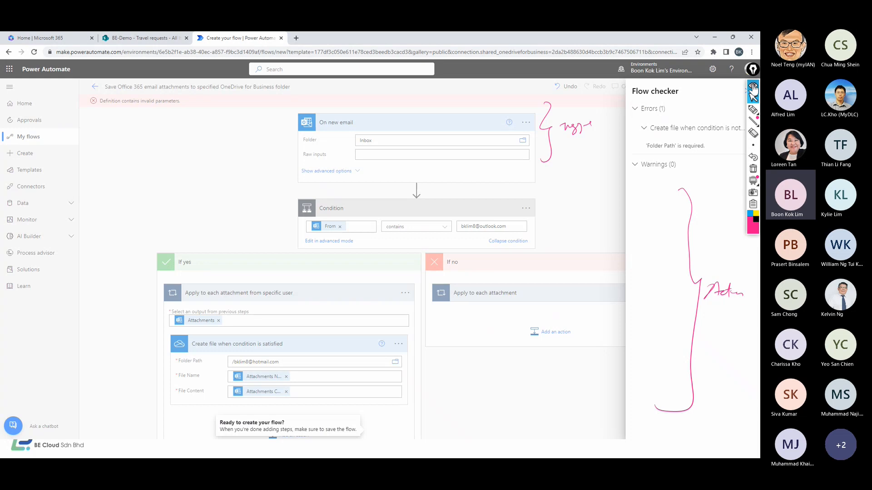
pyautogui.click(749, 96)
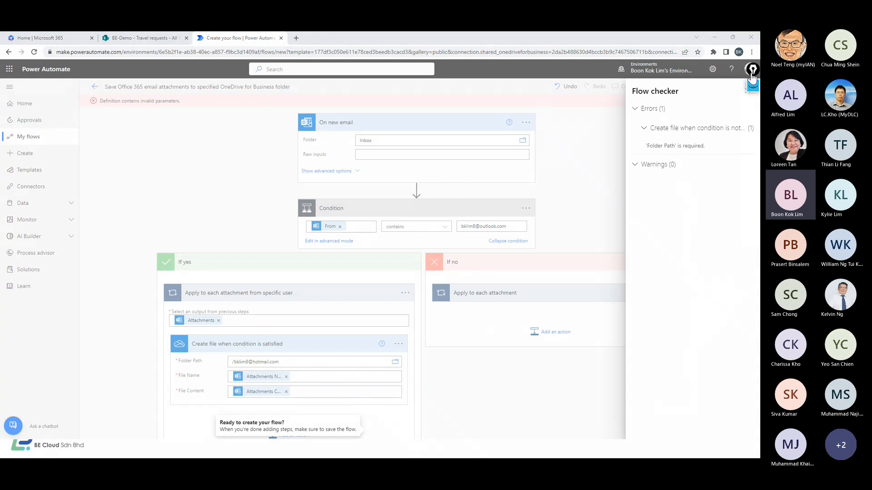
pyautogui.click(601, 325)
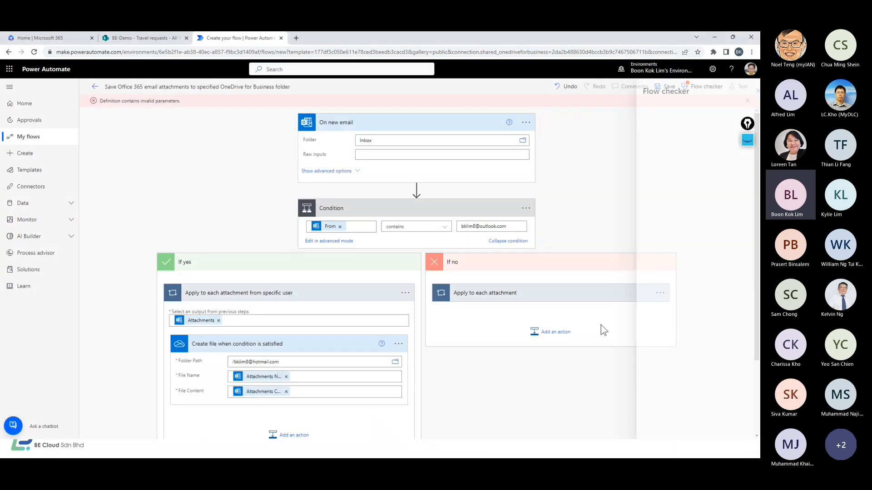
# Set the If no branch's Folder Path to /Documents and save the flow again
pyautogui.click(588, 292)
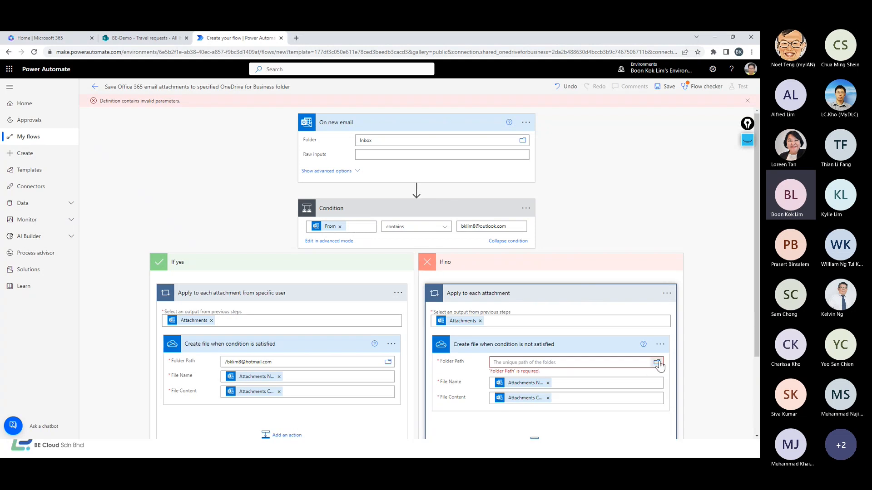
pyautogui.click(657, 362)
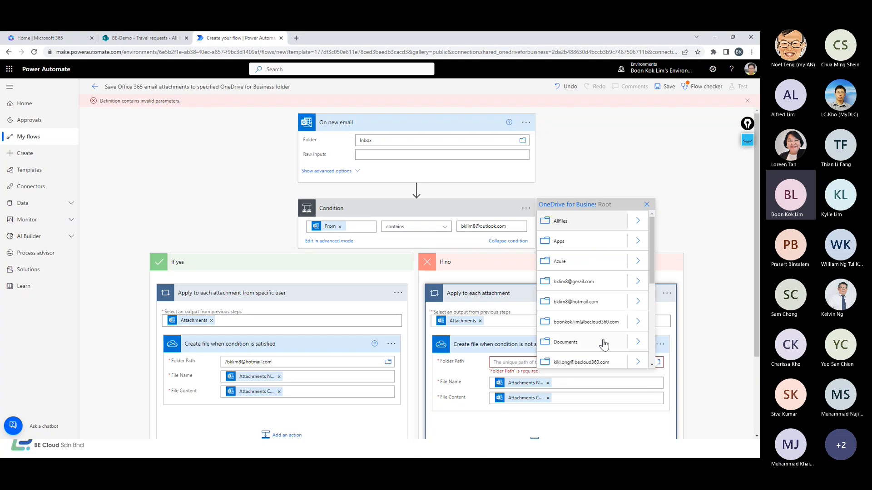
pyautogui.click(574, 345)
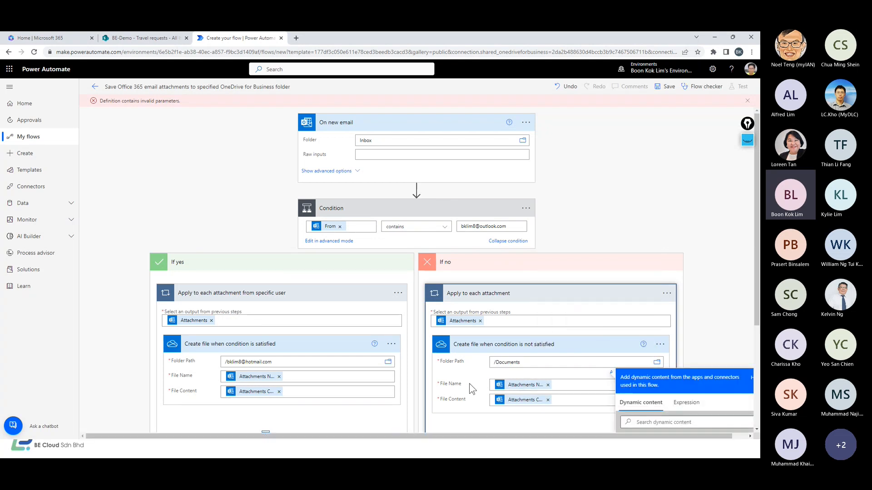
pyautogui.click(665, 86)
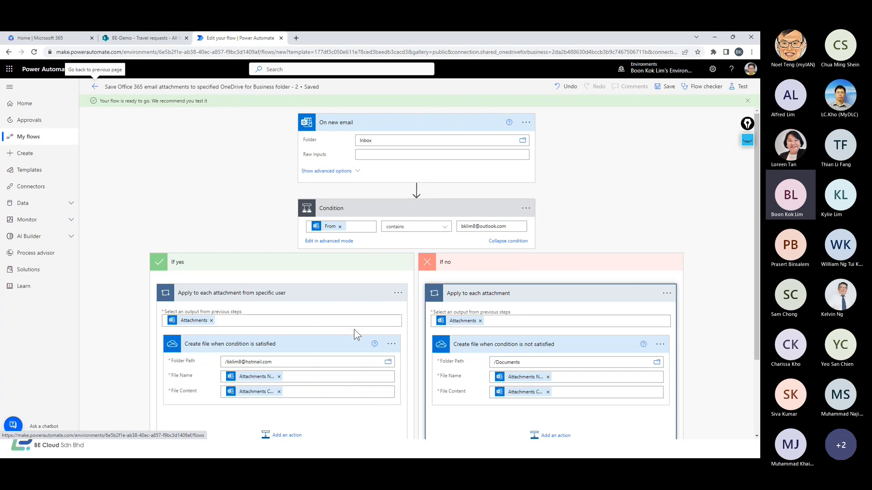
# Delete the Apply to each loop from the If no branch
pyautogui.scroll(-3, 368, 240)
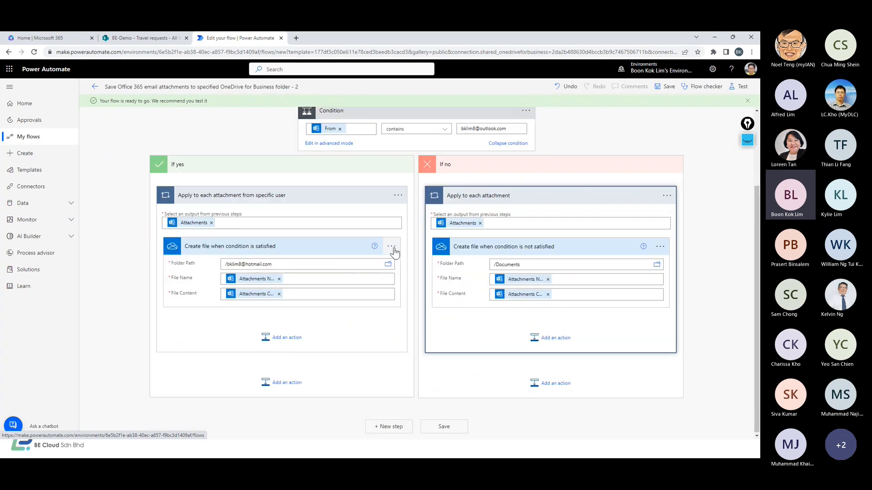
pyautogui.click(666, 195)
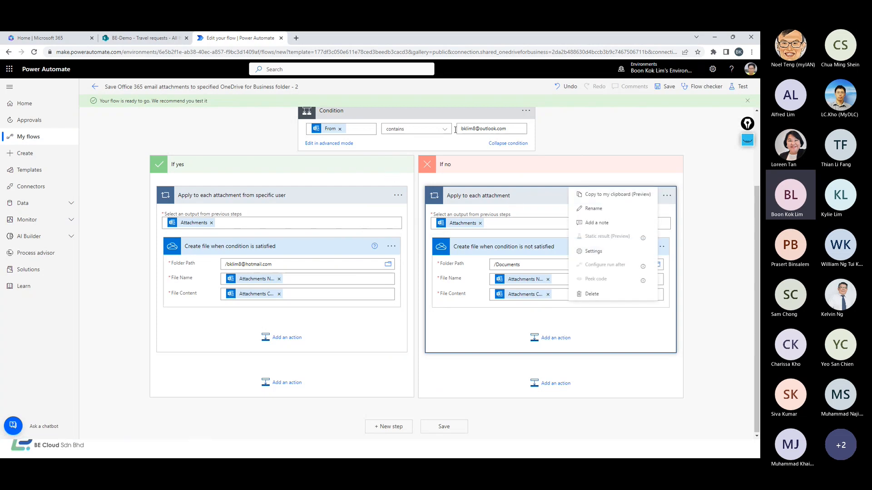
pyautogui.click(602, 294)
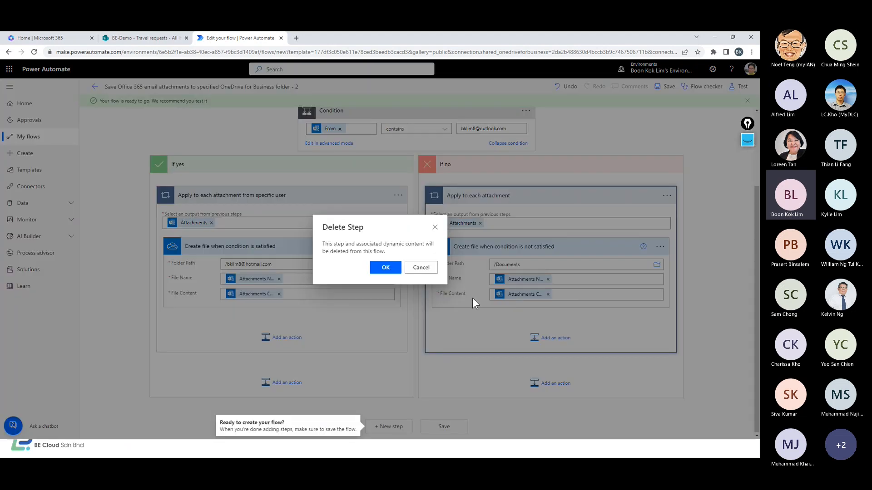
pyautogui.click(386, 267)
# On the templates slide, pen-underline 'free for you to use'
pyautogui.scroll(2, 524, 260)
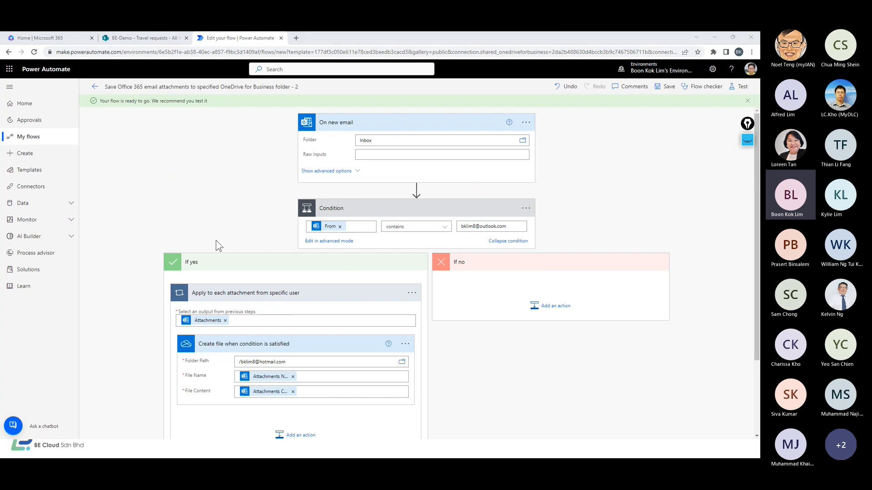
pyautogui.hotkey('alt', 'Tab')
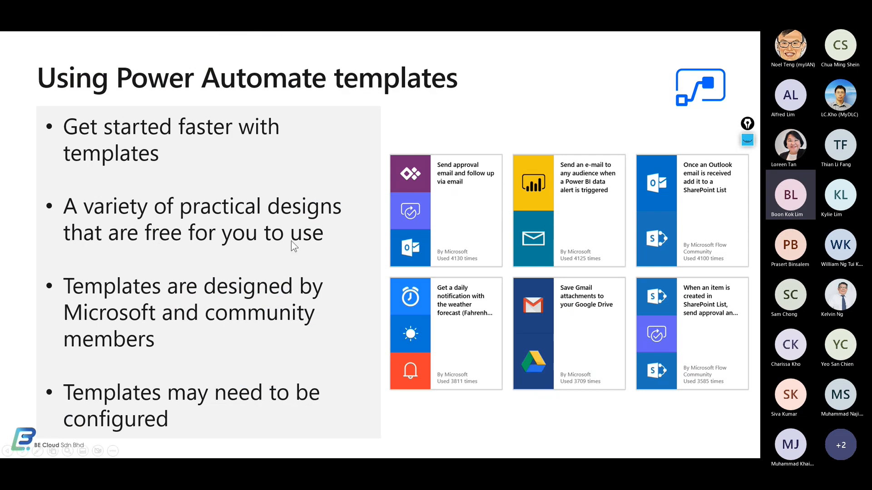
pyautogui.moveTo(190, 249); pyautogui.dragTo(330, 243)
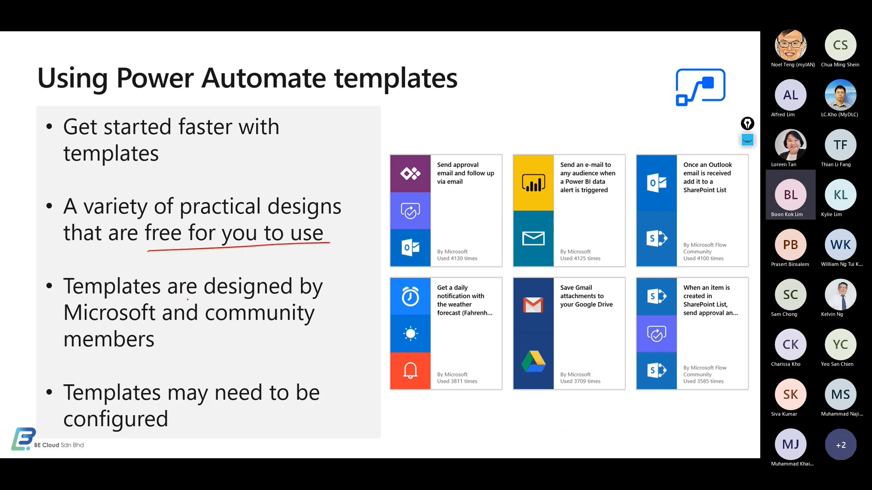
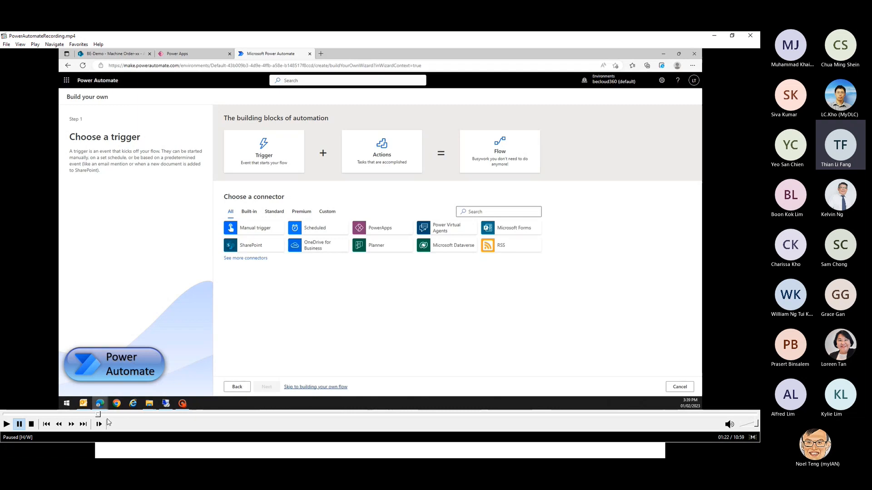
# Play the demo of starting a blank flow with the SharePoint 'When an item is created' trigger
pyautogui.click(7, 424)
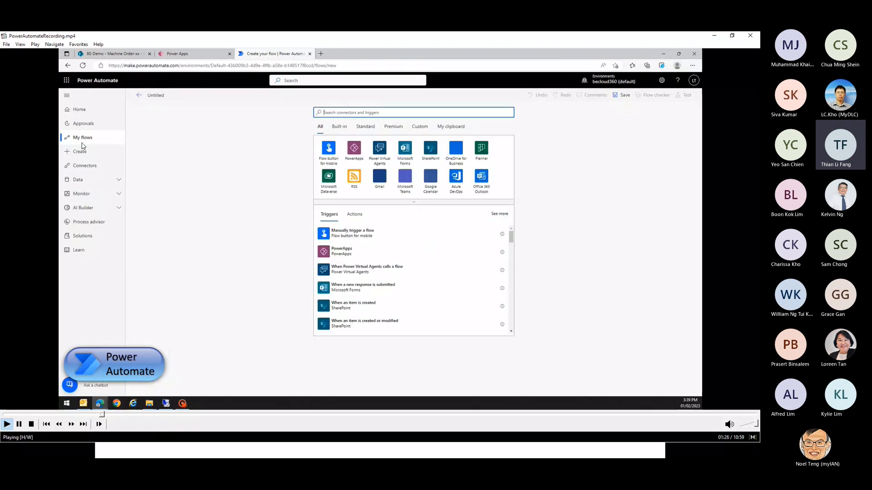
pyautogui.click(19, 424)
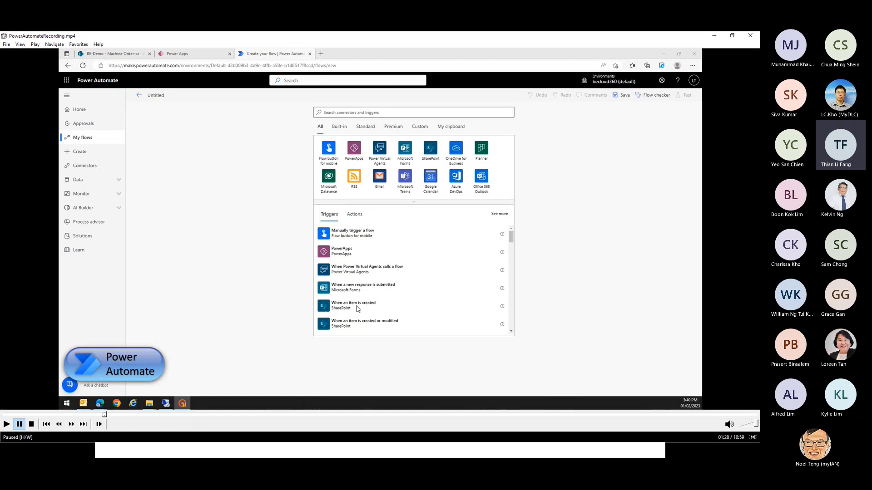
pyautogui.click(5, 425)
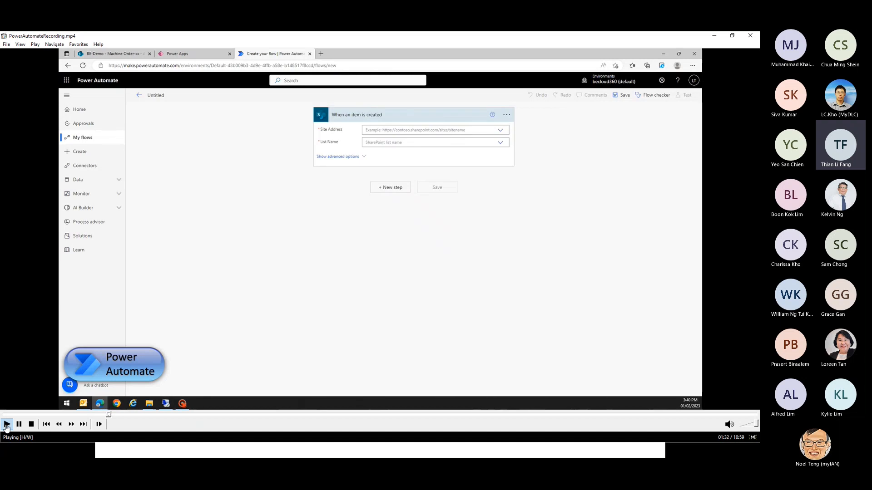
# Play the demo setting the trigger to the BE-Demo site and Machine Order-xx list, pausing twice
pyautogui.click(19, 424)
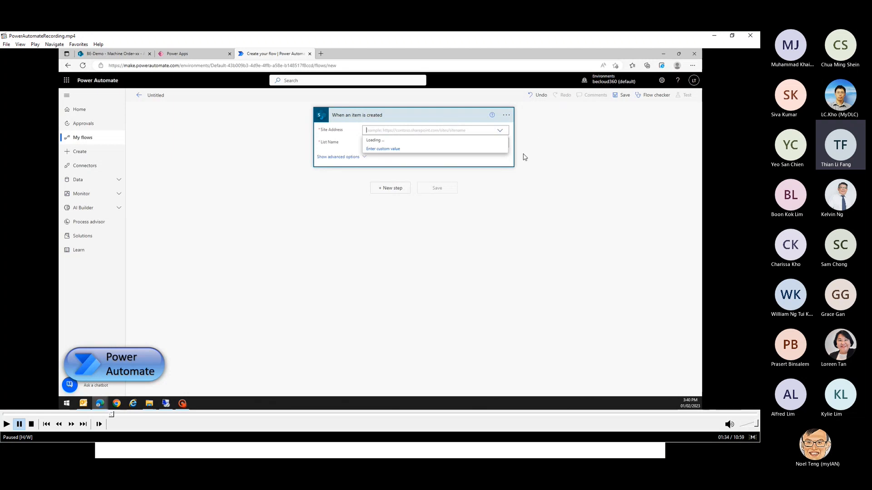
pyautogui.click(7, 425)
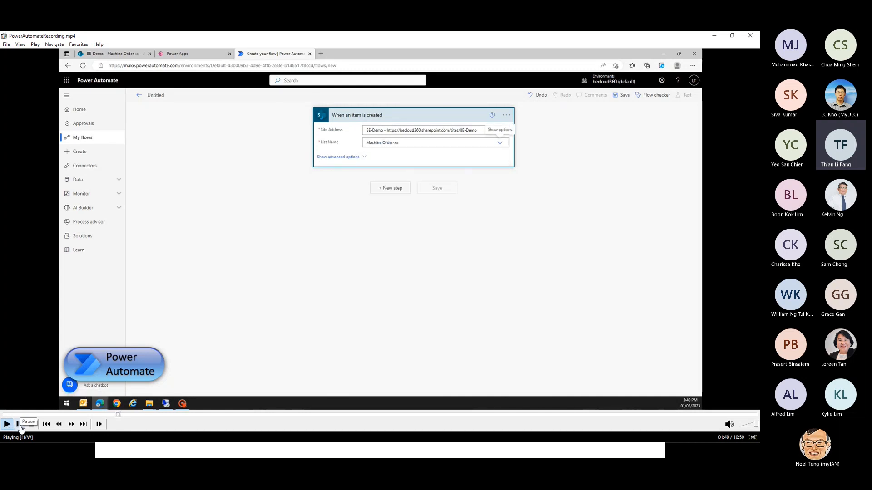
pyautogui.click(19, 424)
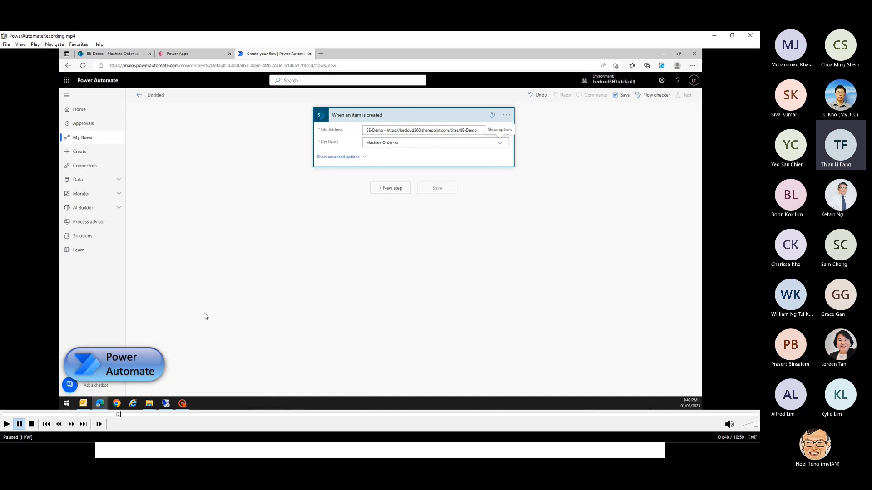
# Play the demo of adding a new step and listing the Approvals connector's actions, pausing in between
pyautogui.click(6, 424)
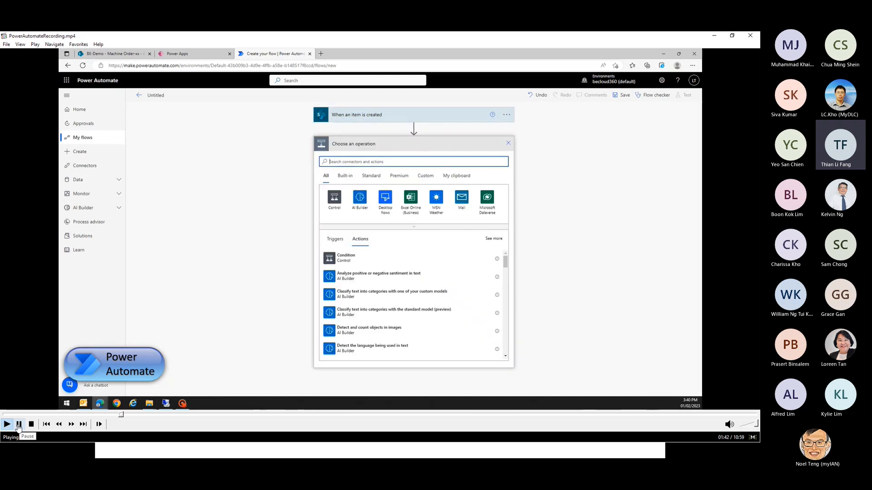
pyautogui.click(18, 424)
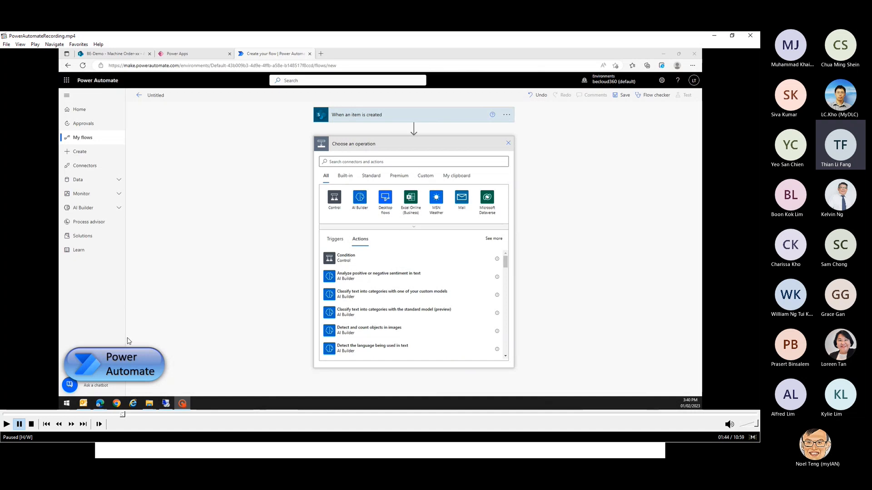
pyautogui.click(6, 425)
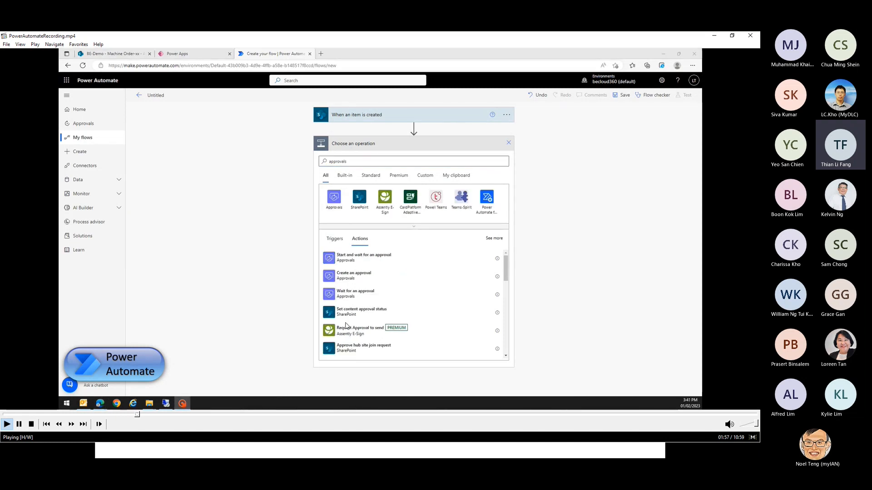
pyautogui.click(19, 425)
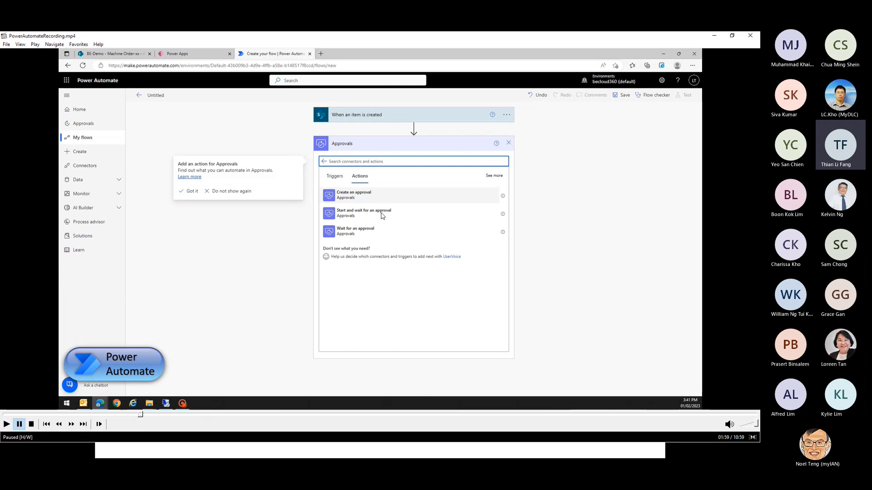
# Resume the demo showing 'Start and wait for an approval' filled in and a Condition added
pyautogui.click(7, 424)
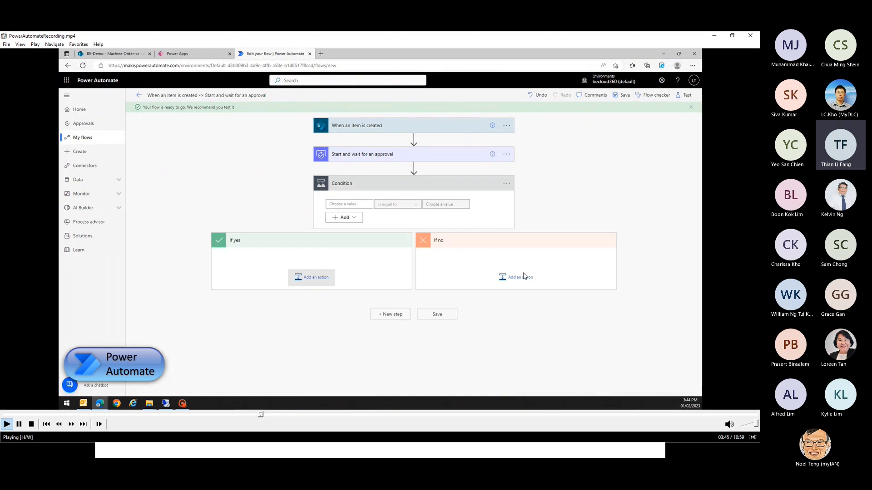
# Pause, then resume the demo setting the Condition to Outcome equals Approve
pyautogui.click(18, 424)
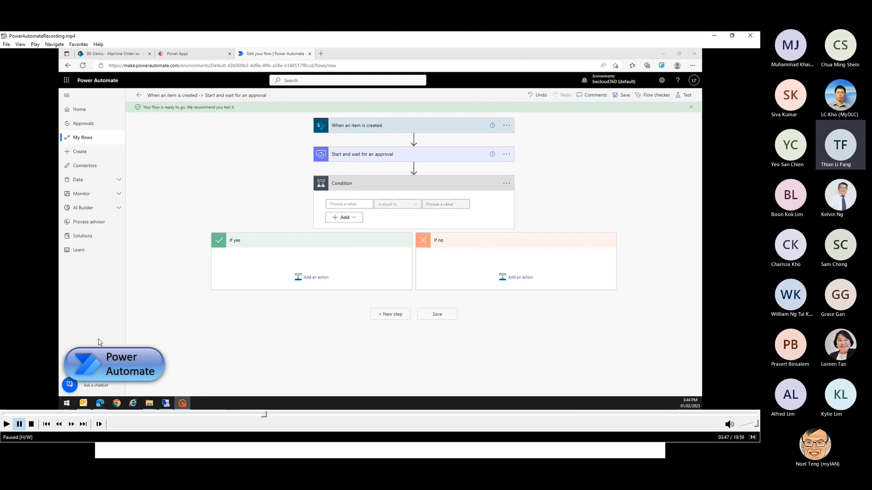
pyautogui.click(19, 425)
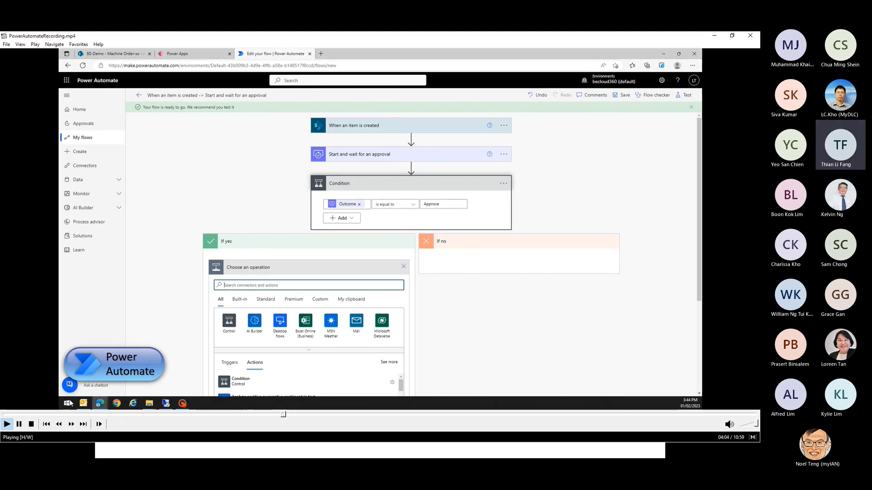
# Pause and resume the demo filling Update item with Approved Date utcNow() and status Approve
pyautogui.click(19, 424)
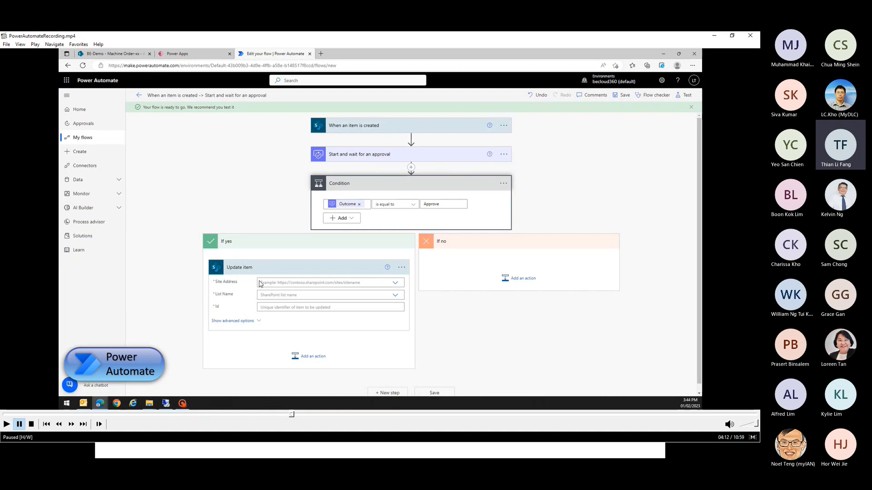
pyautogui.click(7, 424)
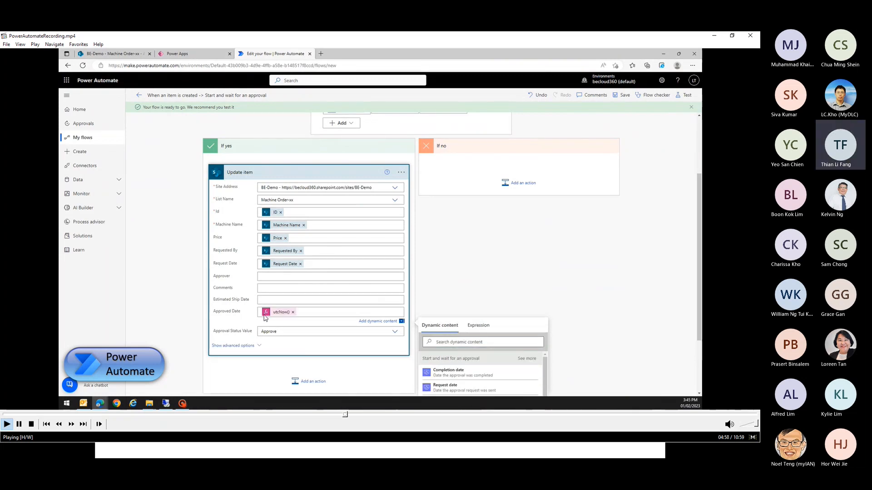
# Pause and resume the demo submitting an Airpot request in the Machine Ordering app
pyautogui.click(19, 424)
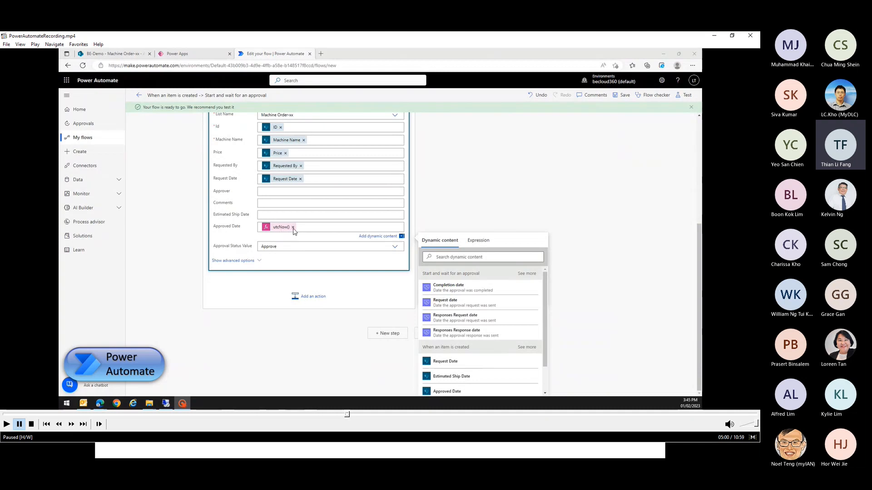
pyautogui.click(6, 424)
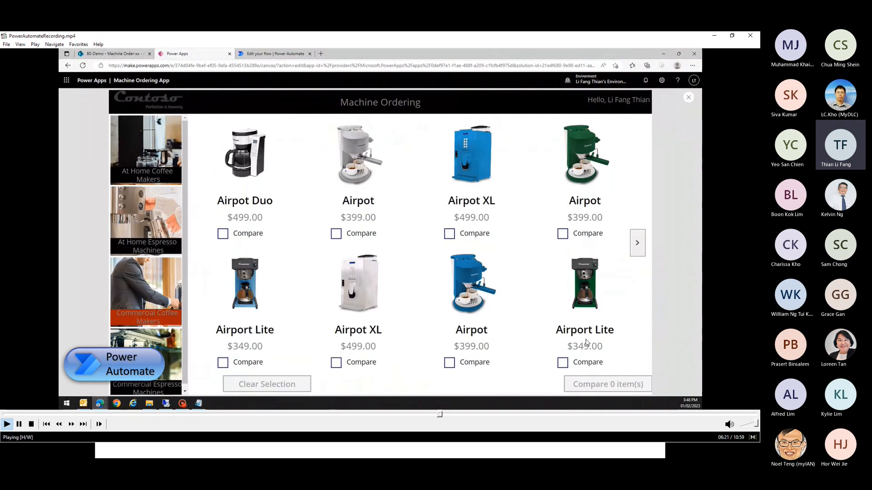
# Play the demo showing item 34 at $399.00 in Machine Order-xx, pausing on the new item
pyautogui.click(19, 424)
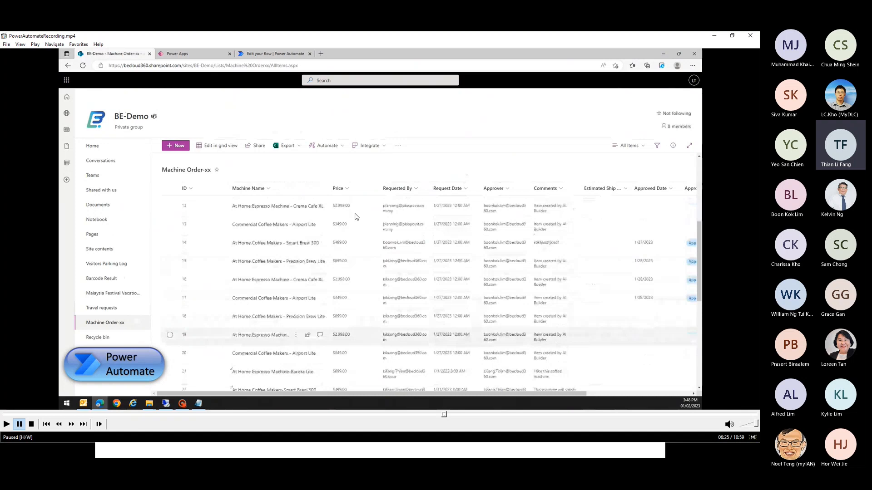
pyautogui.click(6, 424)
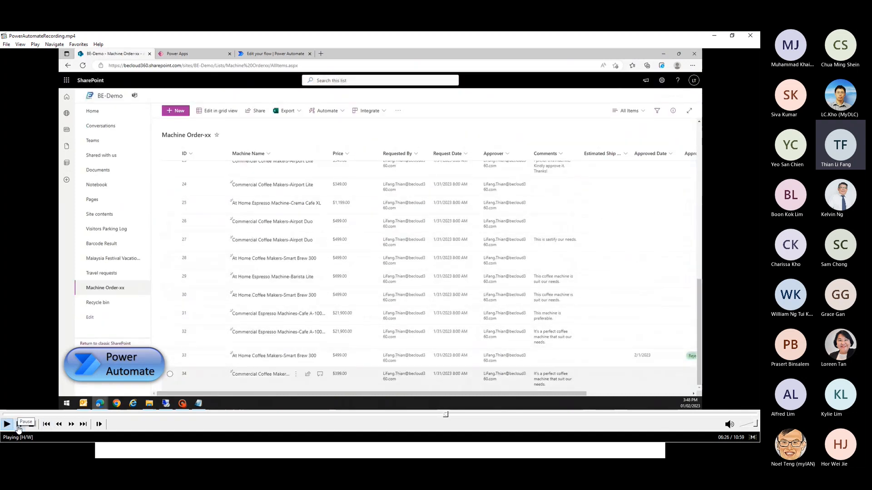
pyautogui.click(19, 424)
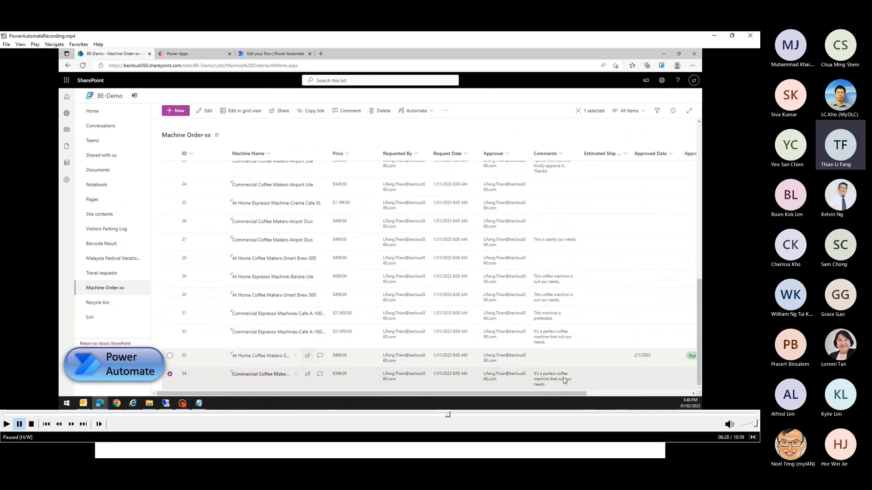
pyautogui.click(7, 425)
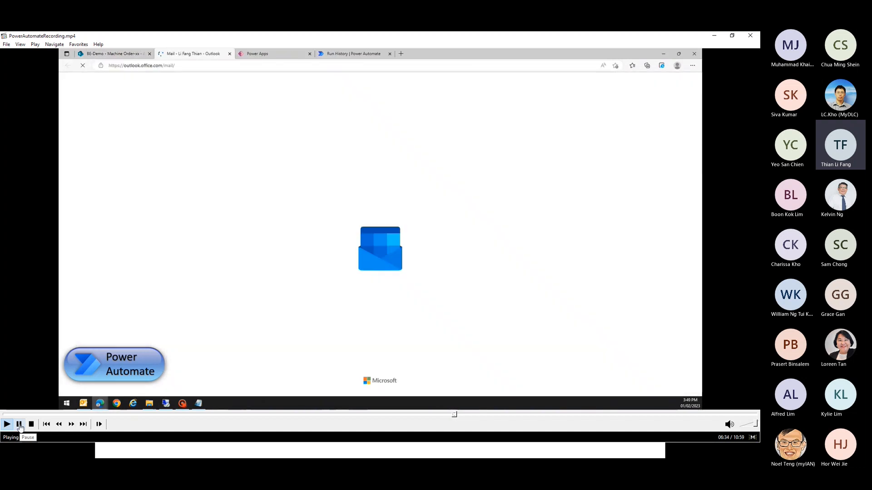
# Play the demo opening the Airpot approval email and choosing Approve, pausing at the comment
pyautogui.click(19, 424)
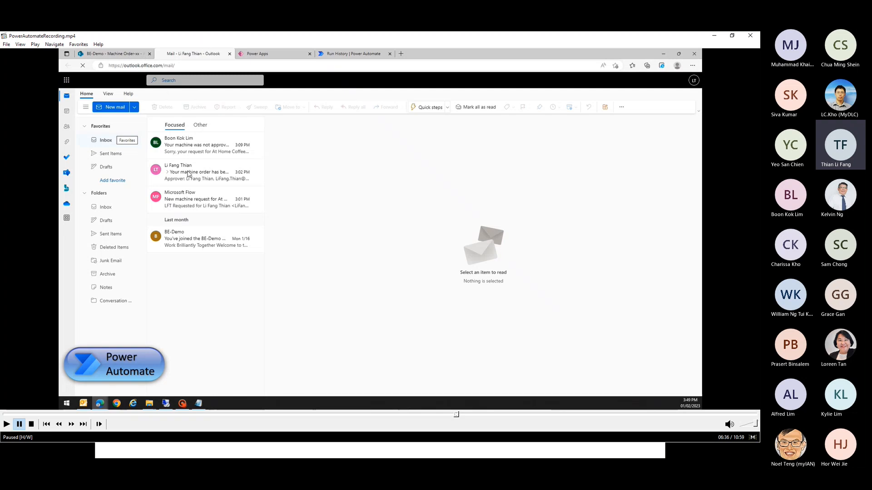
pyautogui.click(5, 426)
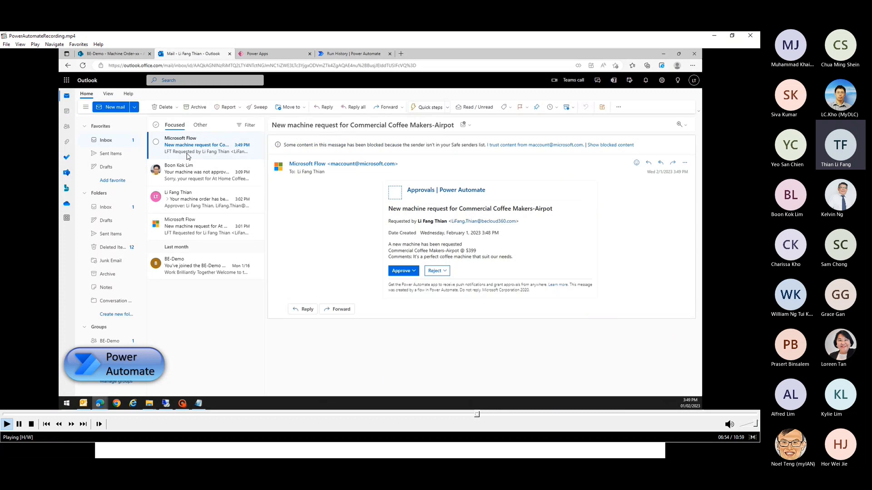
pyautogui.press('space')
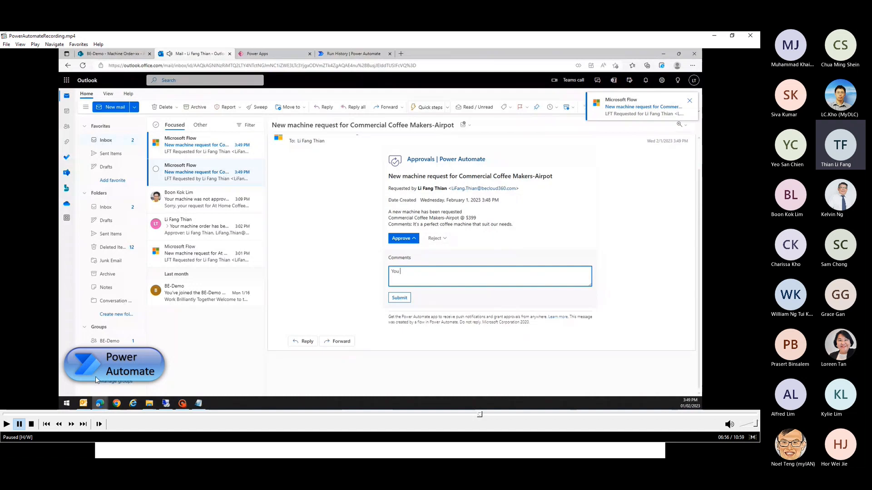
# Play the demo submitting the approval with 'You may proceed to order this machine.', pausing on confirmation
pyautogui.click(7, 424)
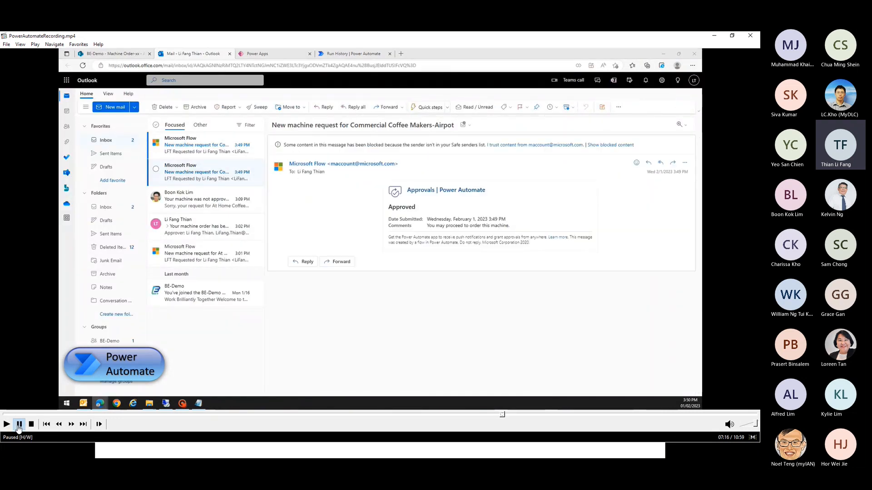
pyautogui.click(19, 425)
pyautogui.click(7, 425)
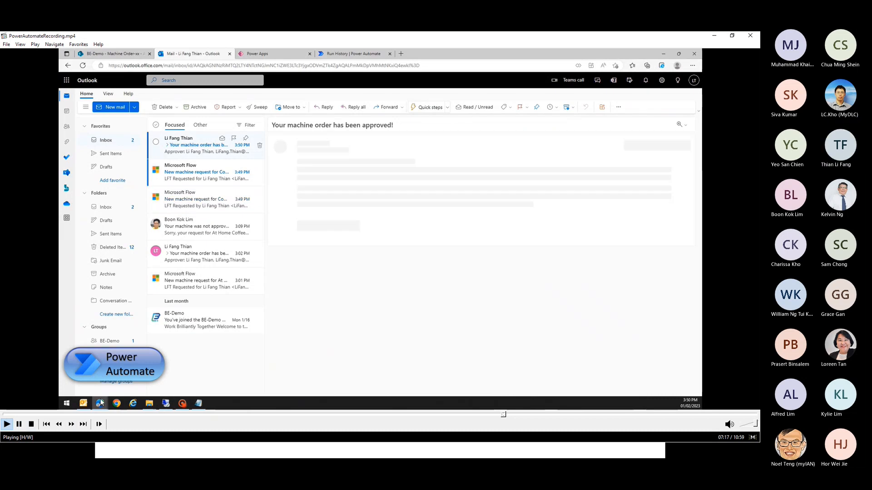
# Pause the demo on the 'Your machine order has been approved!' email, then resume playback
pyautogui.press('space')
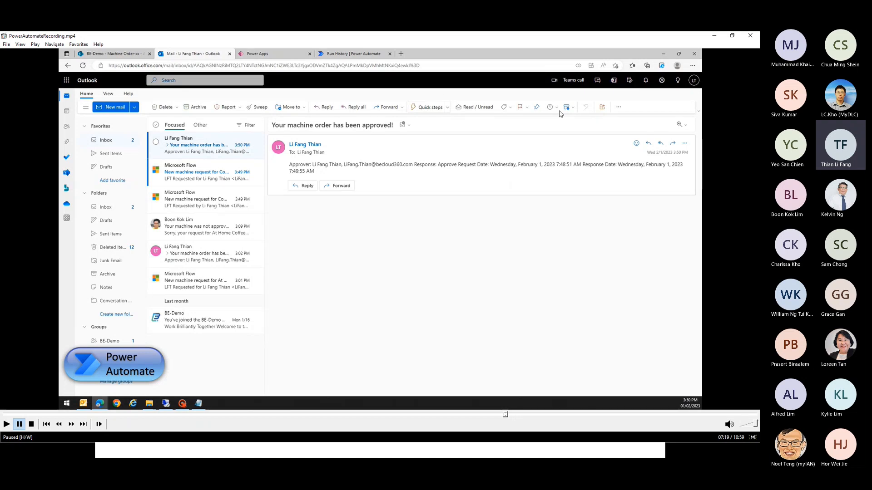
pyautogui.click(7, 424)
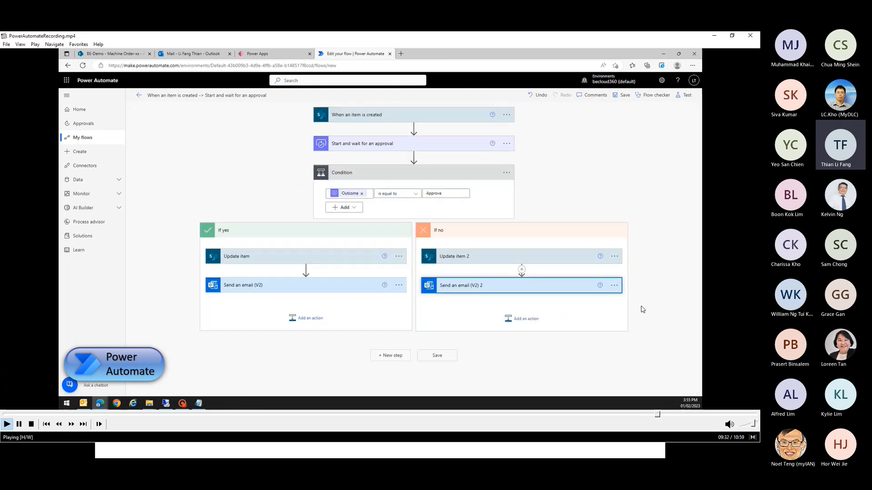
# Pause on the flow checker's missing Machine Name error in Update item 2, then resume
pyautogui.click(19, 424)
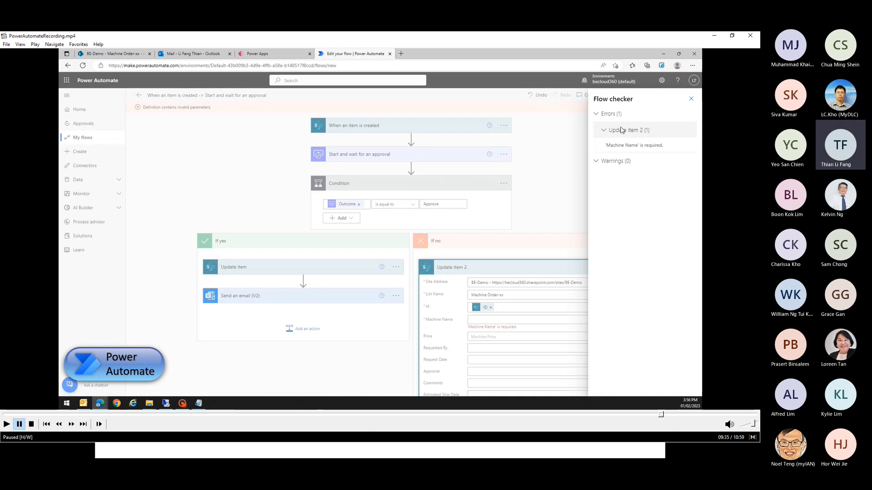
pyautogui.click(7, 424)
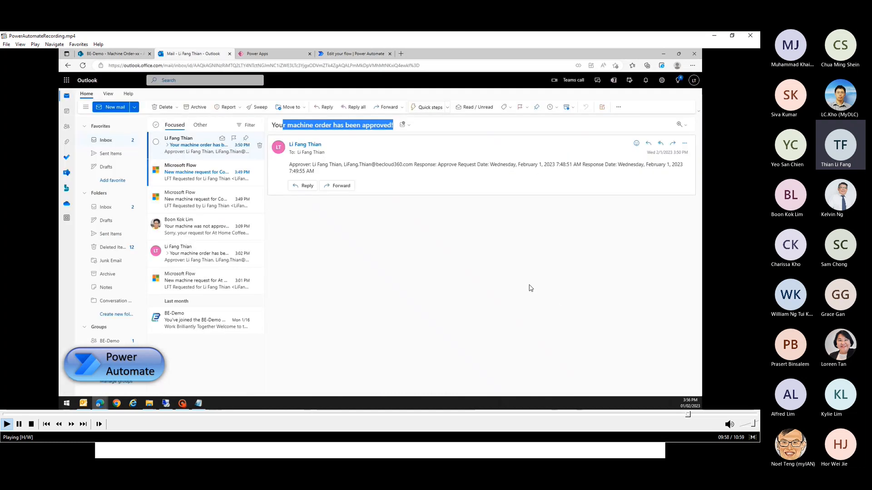
# Pause on the Commercial Coffee Makers-Airpot request email ($399), then resume the demo
pyautogui.press('space')
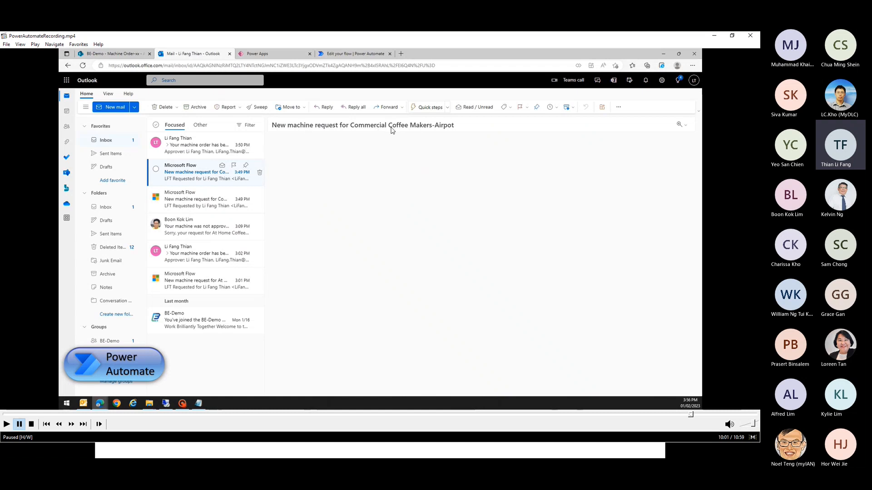
pyautogui.click(7, 424)
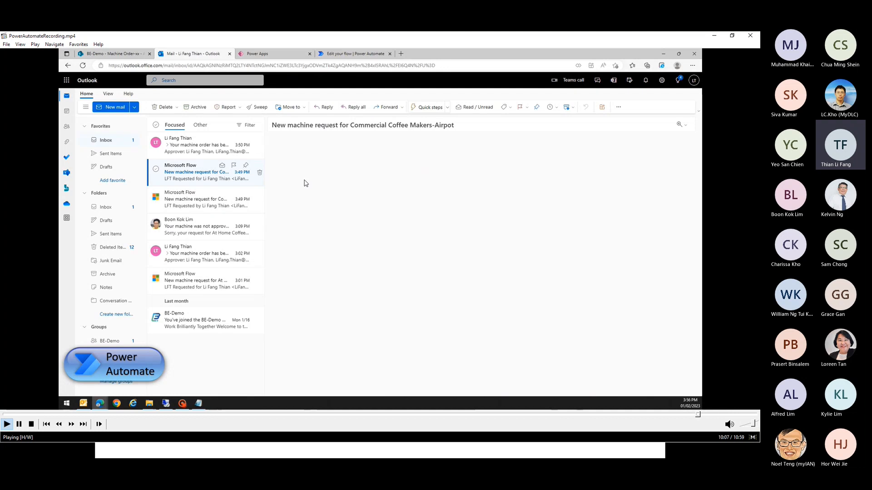
# Pause at the Airpot rejection comments box, resume, then pause on the 'not approved' email
pyautogui.click(19, 424)
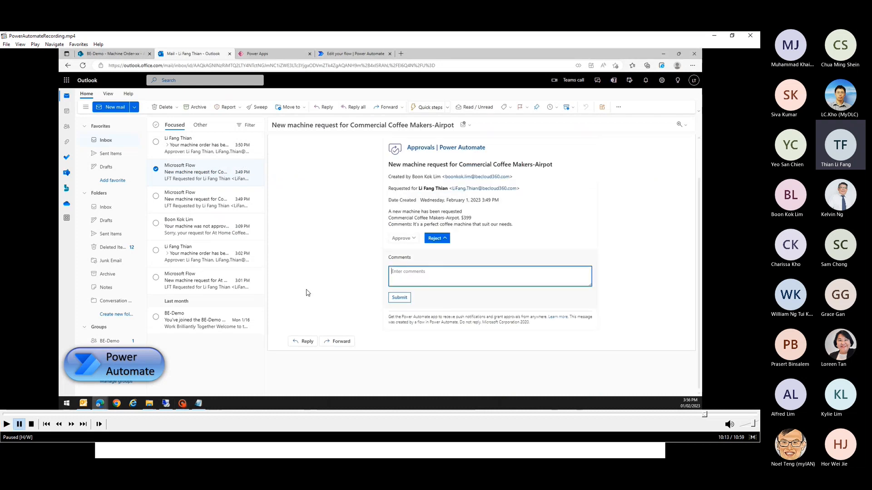
pyautogui.click(7, 424)
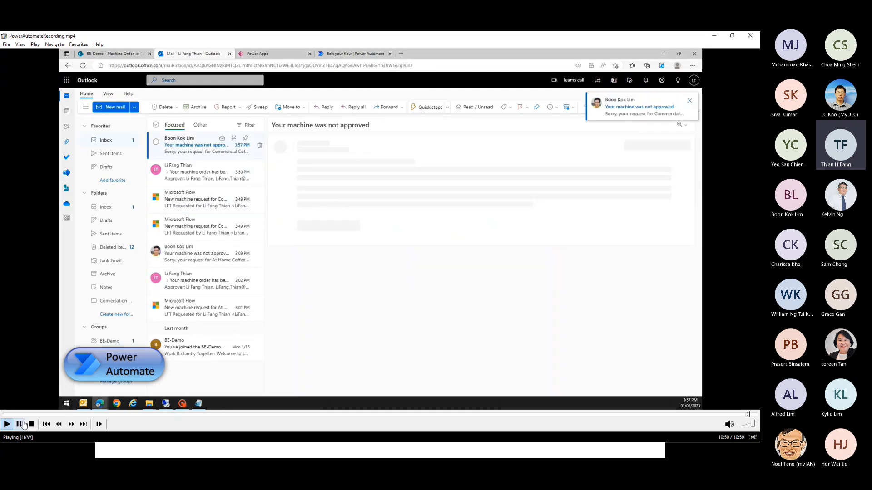
pyautogui.click(24, 425)
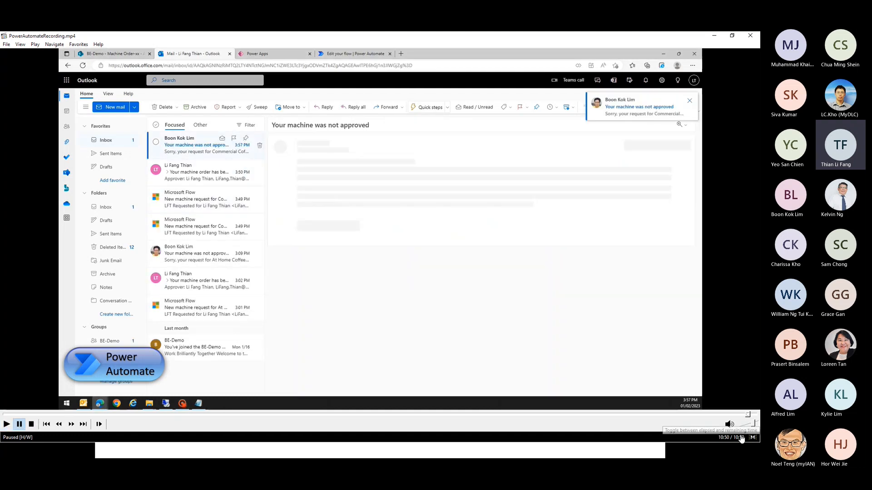